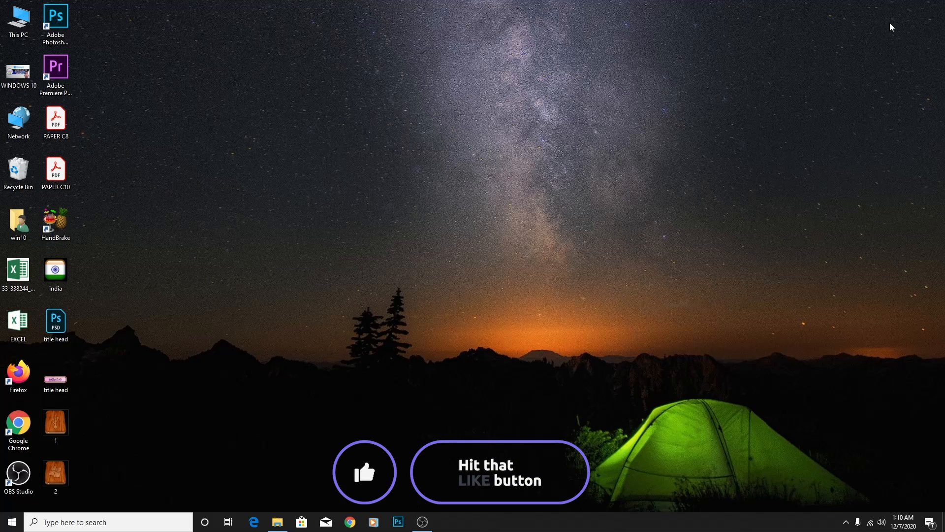
# - Launch Registry Editor by running regedit
pyautogui.press('super+r')
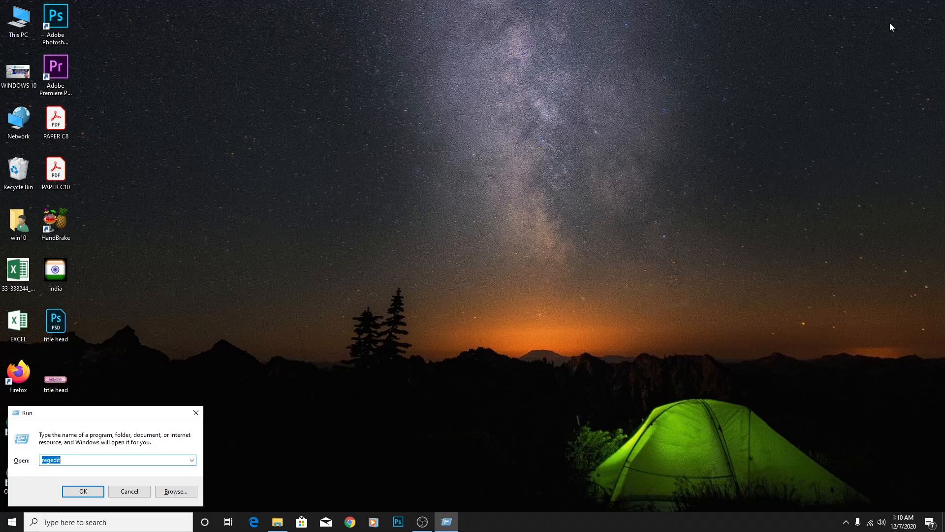
pyautogui.write('REGED')
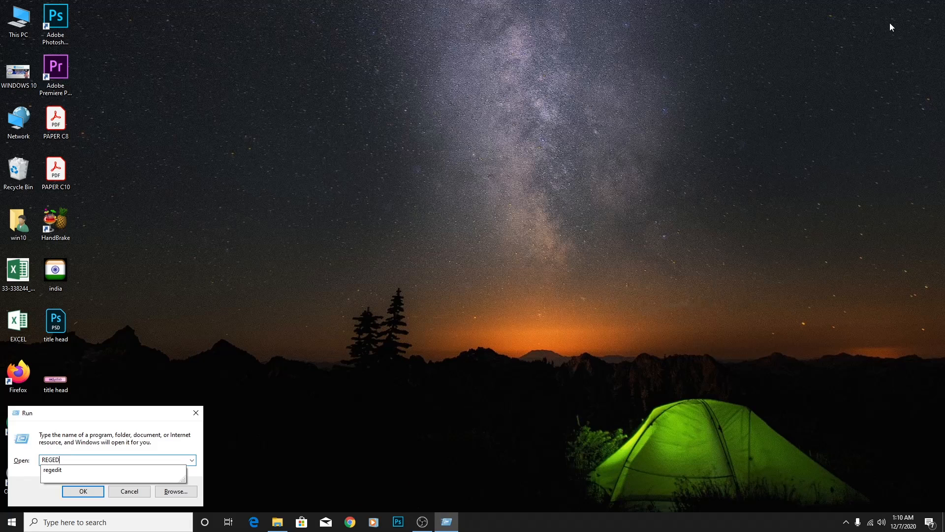
pyautogui.press('Down')
pyautogui.press('Return')
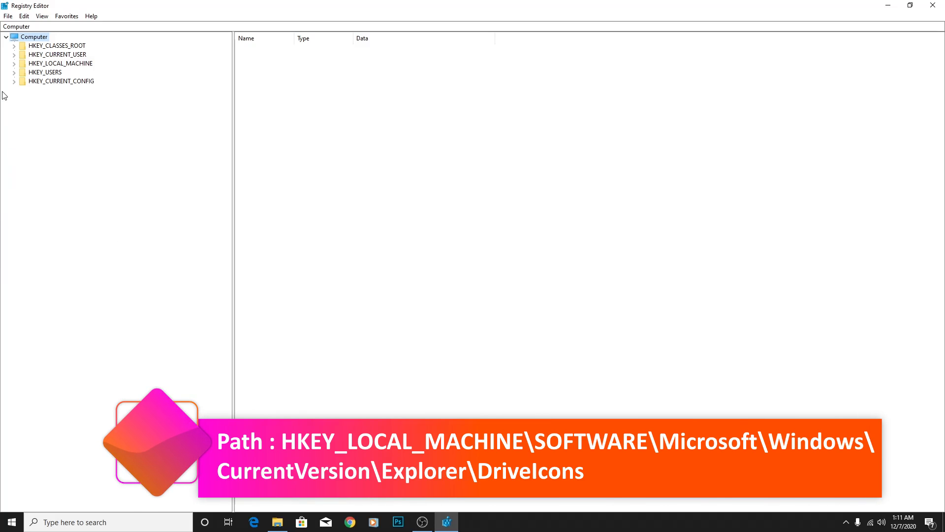
# - Expand the registry tree down to HKEY_LOCAL_MACHINE\SOFTWARE\Microsoft
pyautogui.click(60, 63)
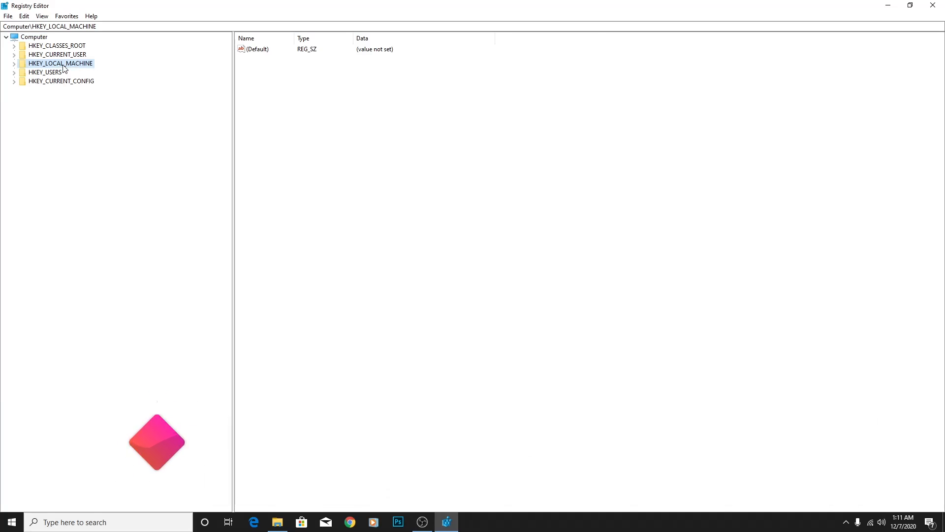
pyautogui.click(14, 64)
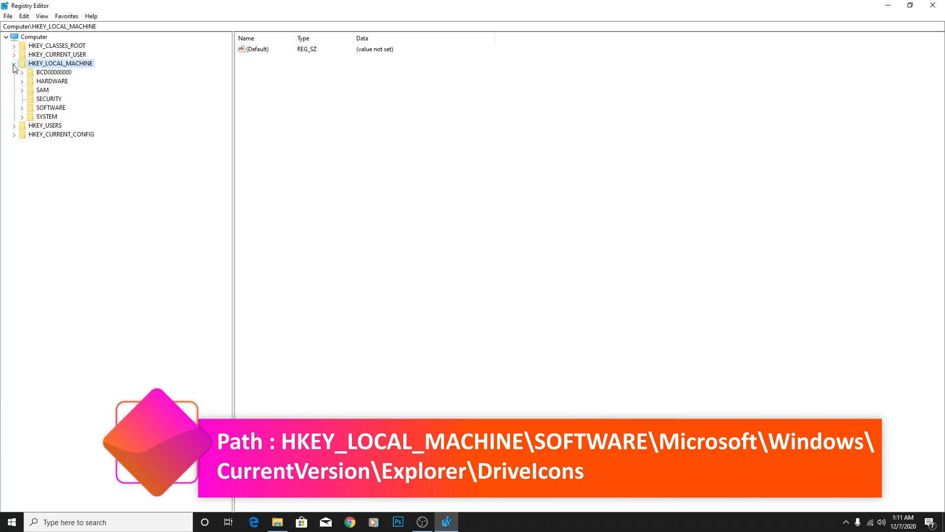
pyautogui.click(47, 110)
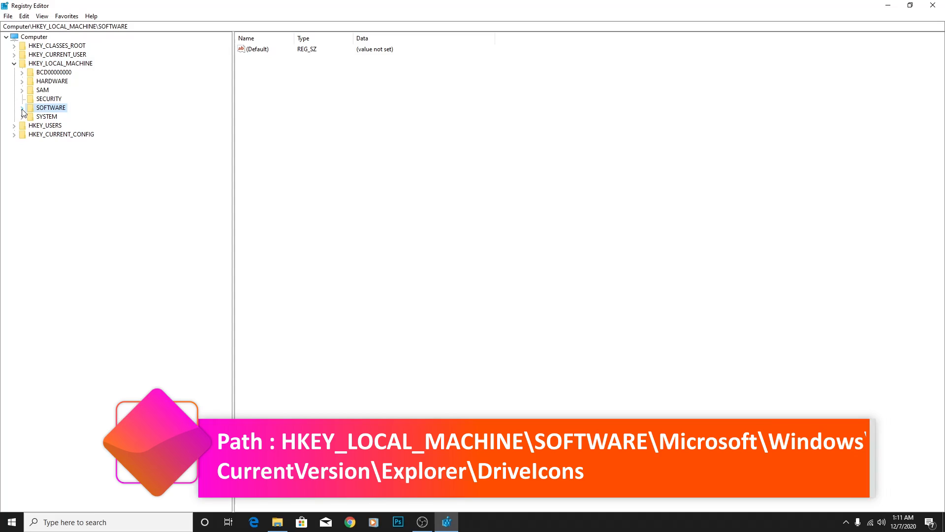
pyautogui.click(22, 110)
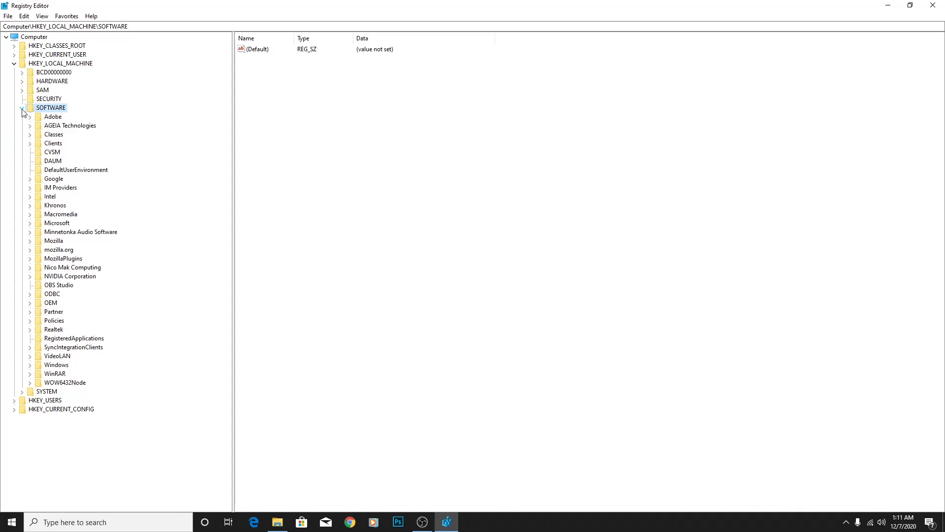
pyautogui.click(59, 222)
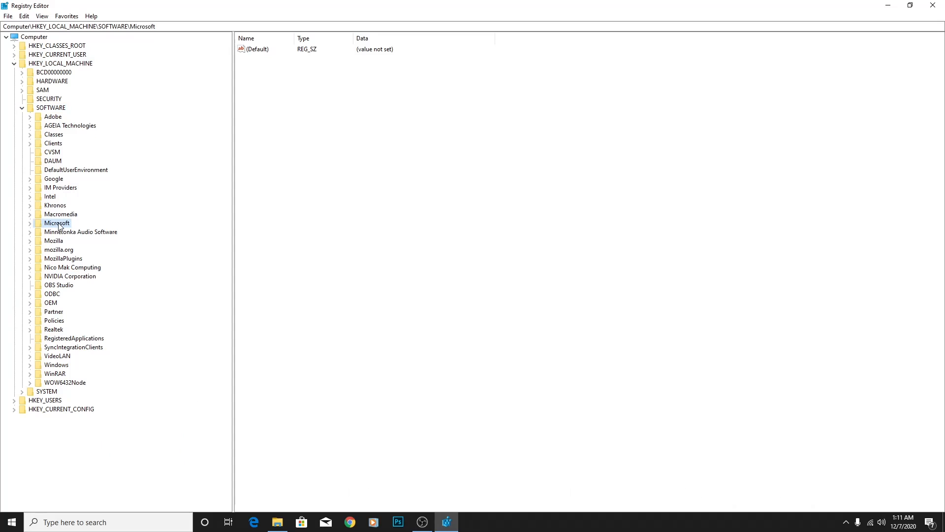
pyautogui.click(30, 223)
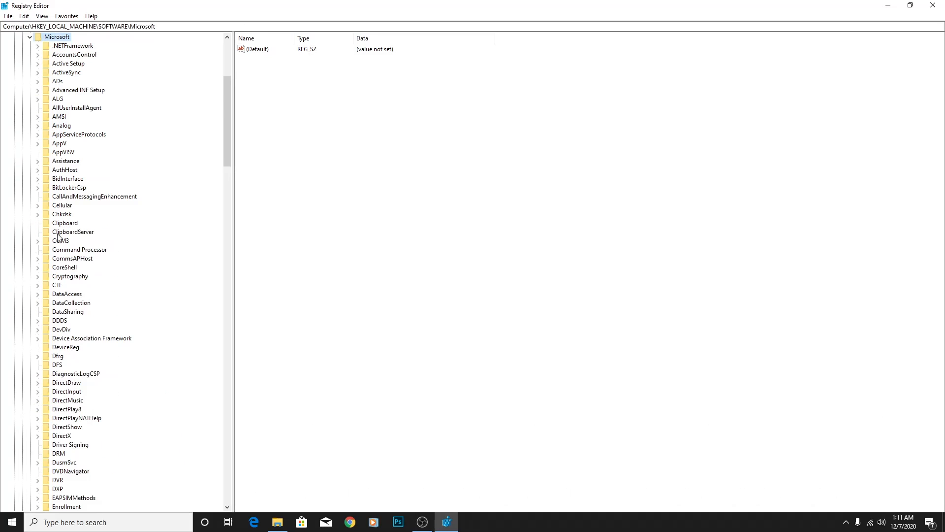
# - Find the Windows key under Microsoft and expand it and its CurrentVersion subkey
pyautogui.click(73, 303)
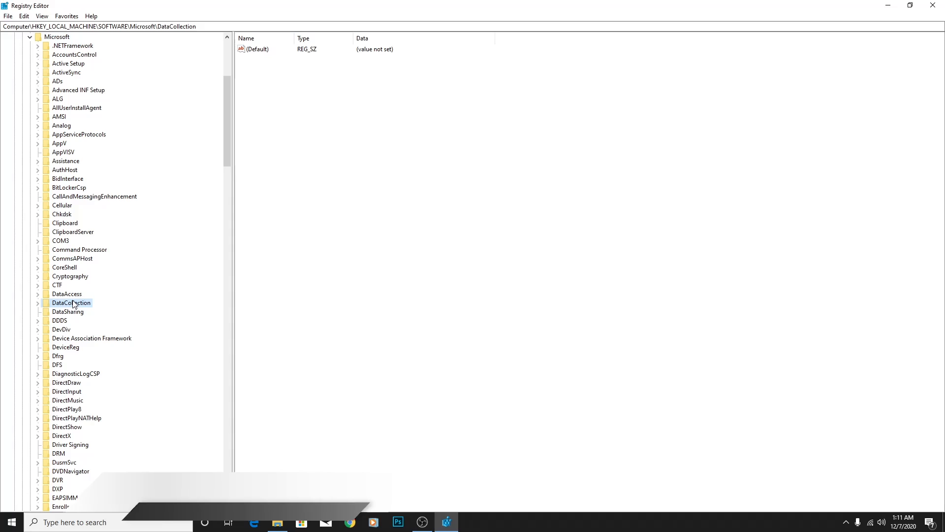
pyautogui.write('wab')
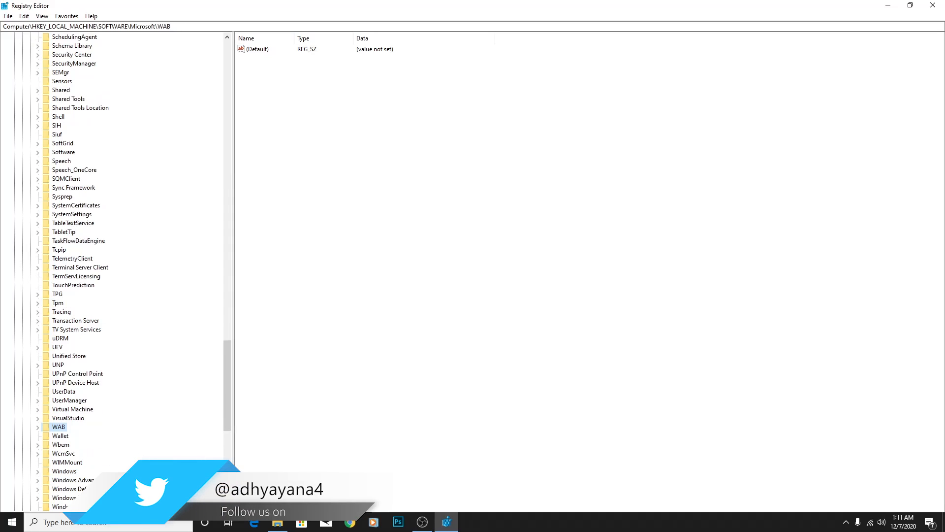
pyautogui.write('windows')
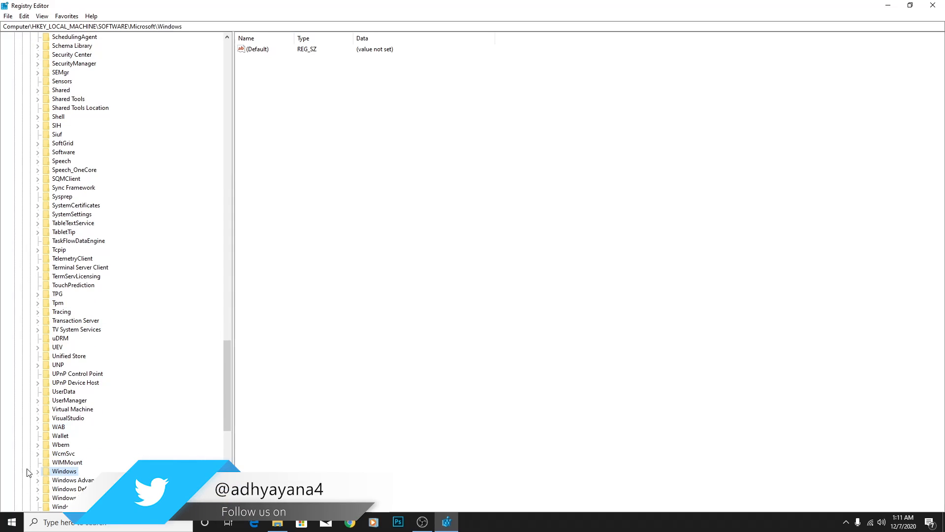
pyautogui.click(38, 471)
pyautogui.scroll(-1, 78, 424)
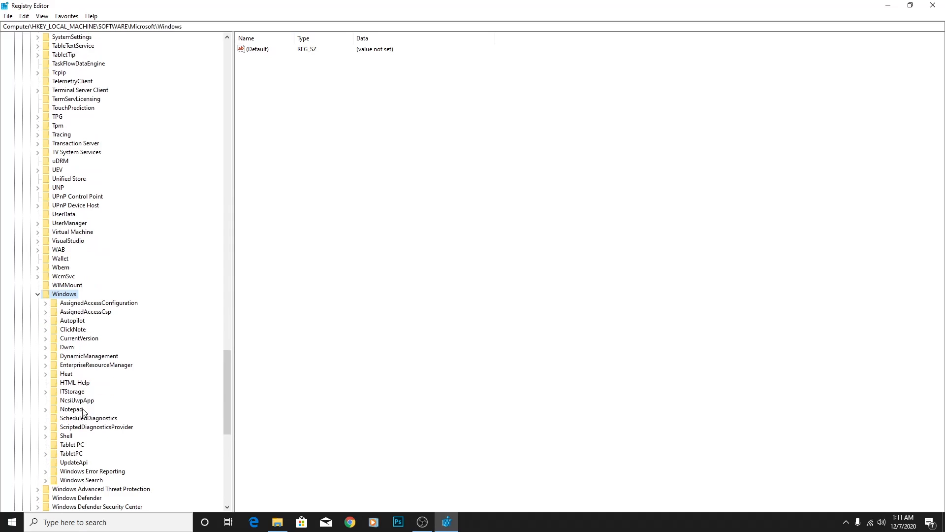
pyautogui.click(68, 342)
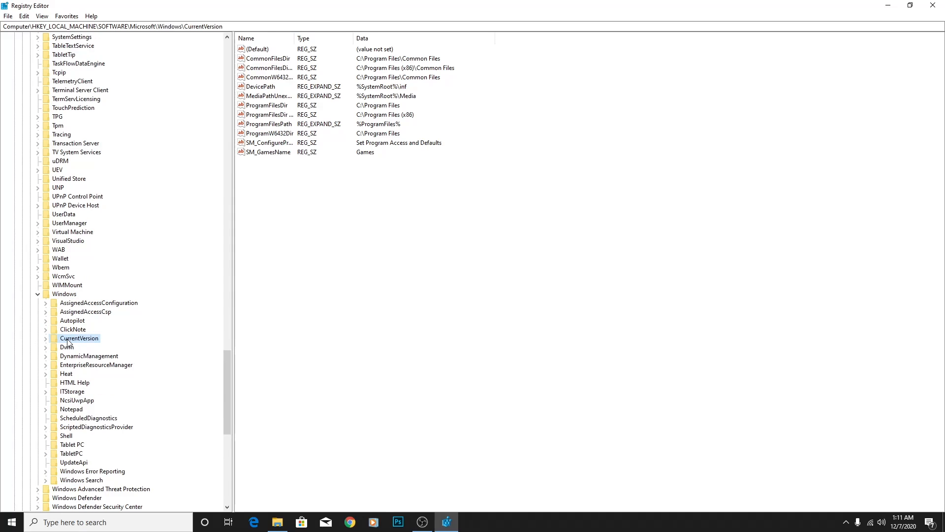
pyautogui.click(46, 340)
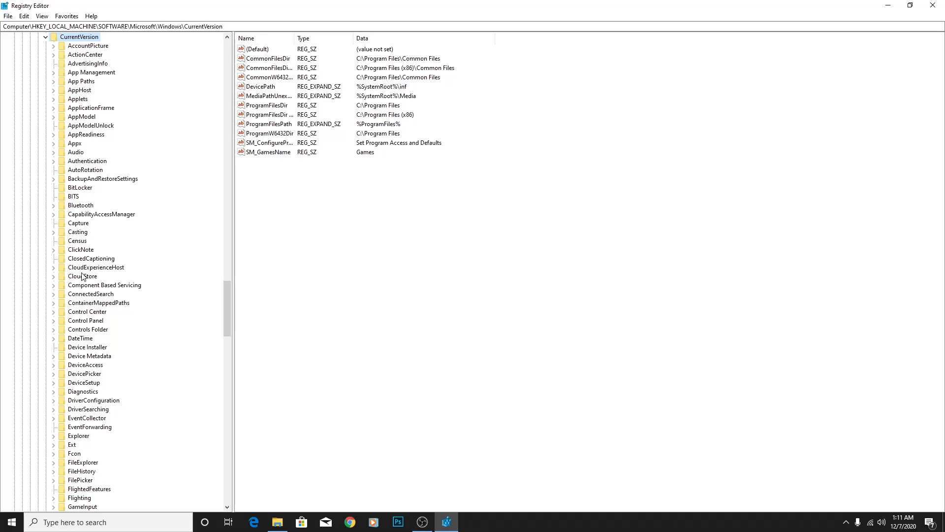
# - Expand the Explorer key under CurrentVersion and select its DriveIcons subkey
pyautogui.click(79, 437)
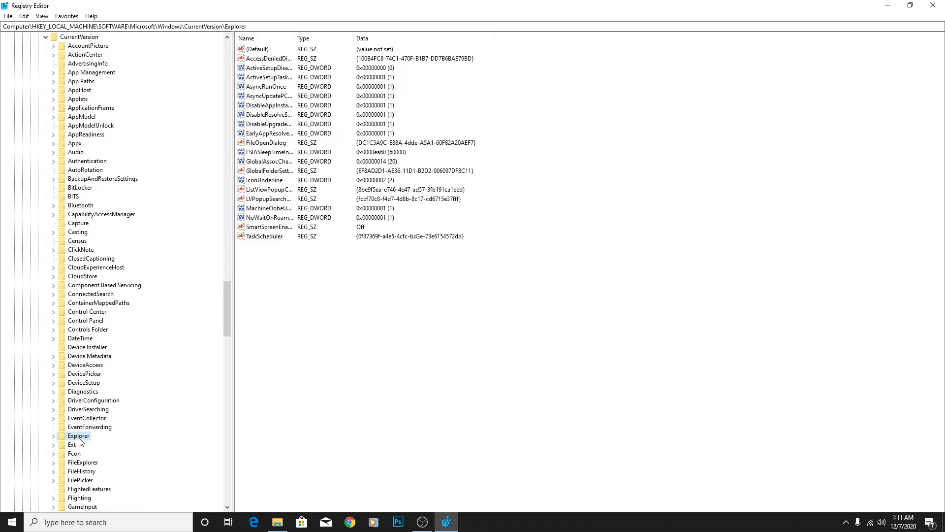
pyautogui.click(55, 436)
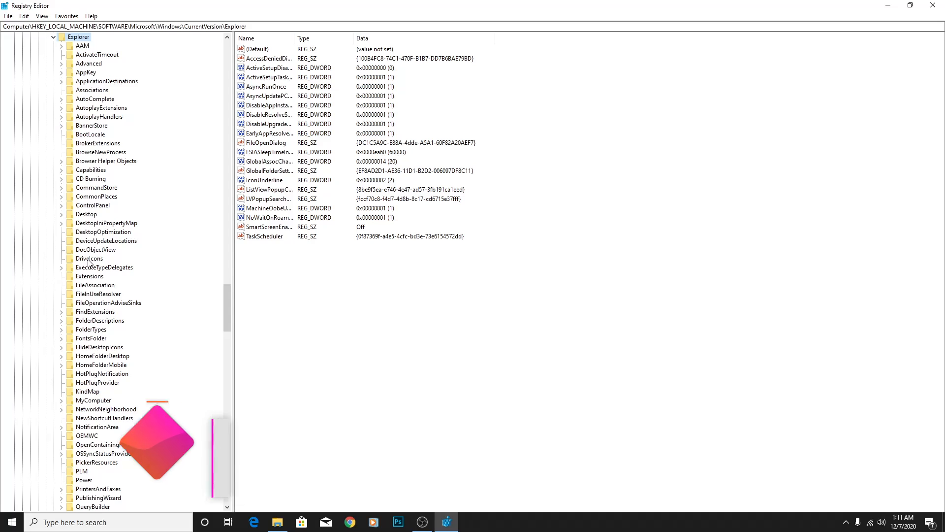
pyautogui.click(89, 259)
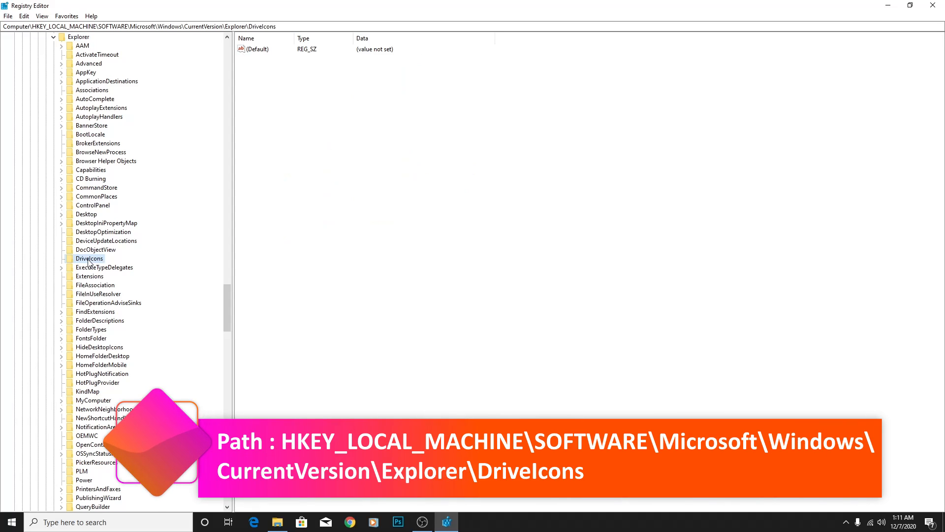
# - Create a new key named C under DriveIcons
pyautogui.rightClick(89, 261)
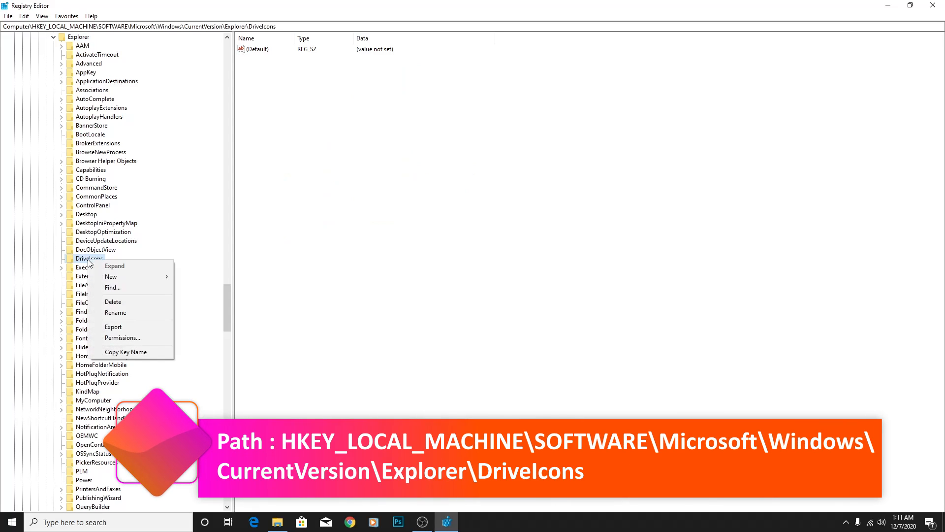
pyautogui.moveTo(94, 278)
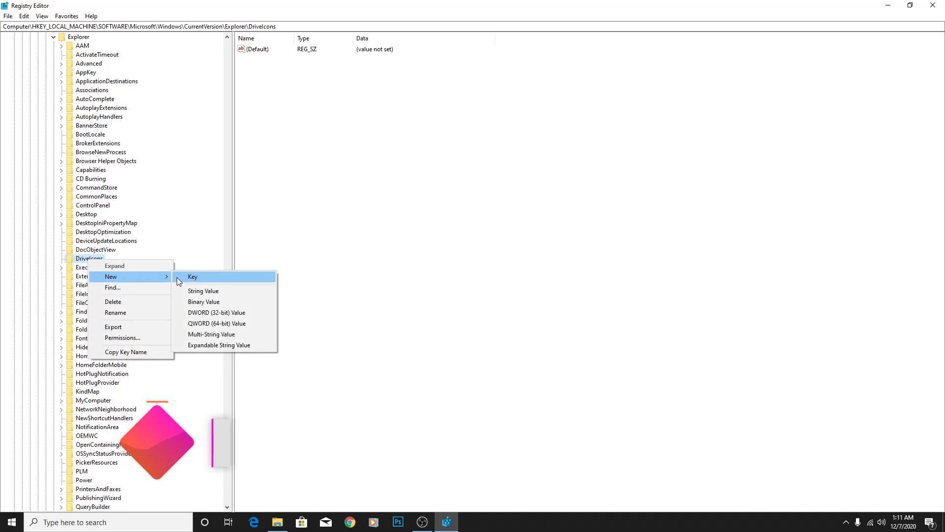
pyautogui.click(192, 277)
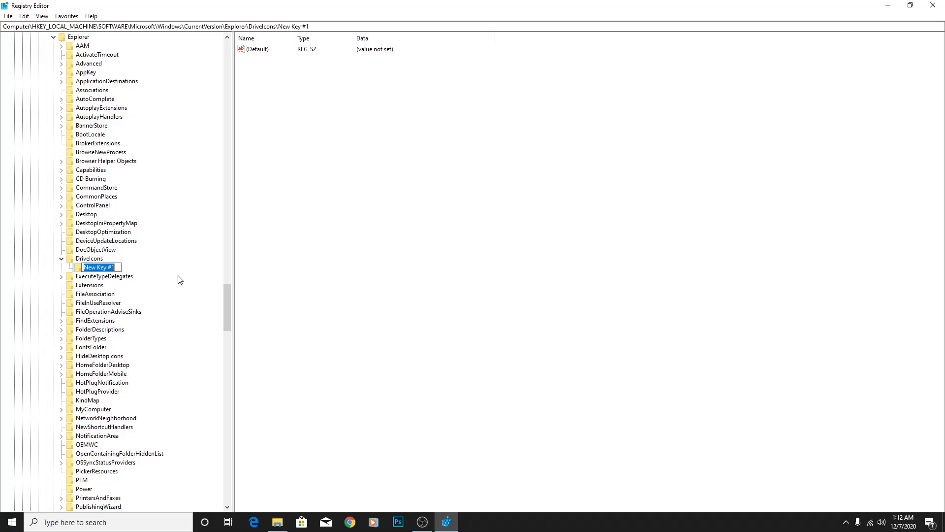
pyautogui.write('C')
pyautogui.press('Return')
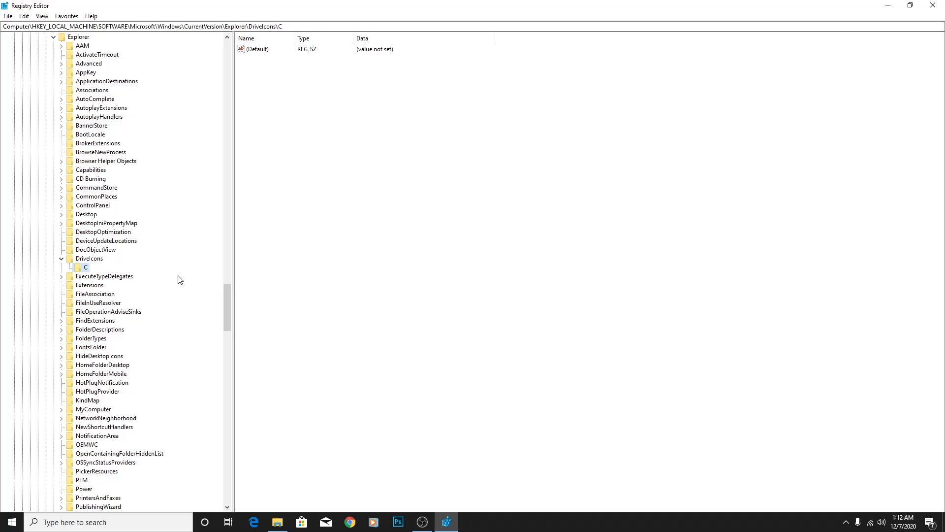
# - Create a new key named DefaultIcon under the C key
pyautogui.rightClick(83, 267)
pyautogui.moveTo(97, 286)
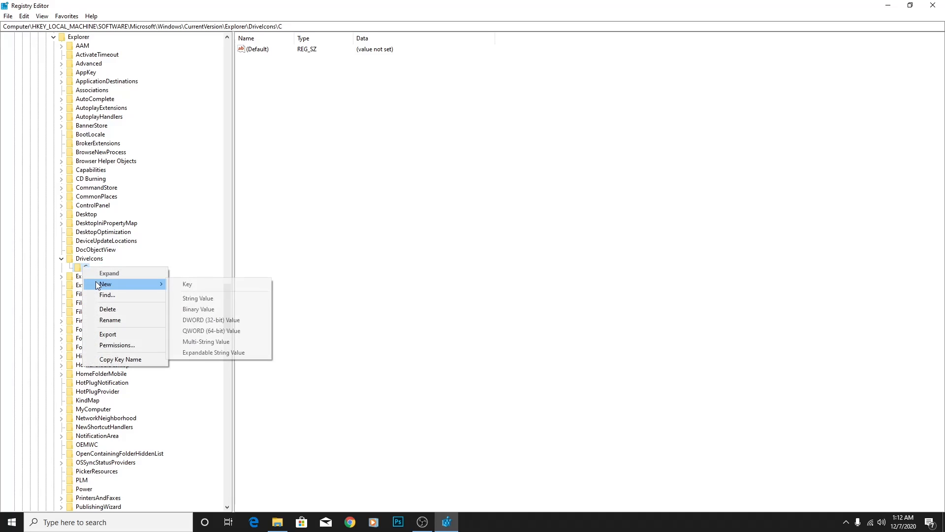
pyautogui.click(175, 284)
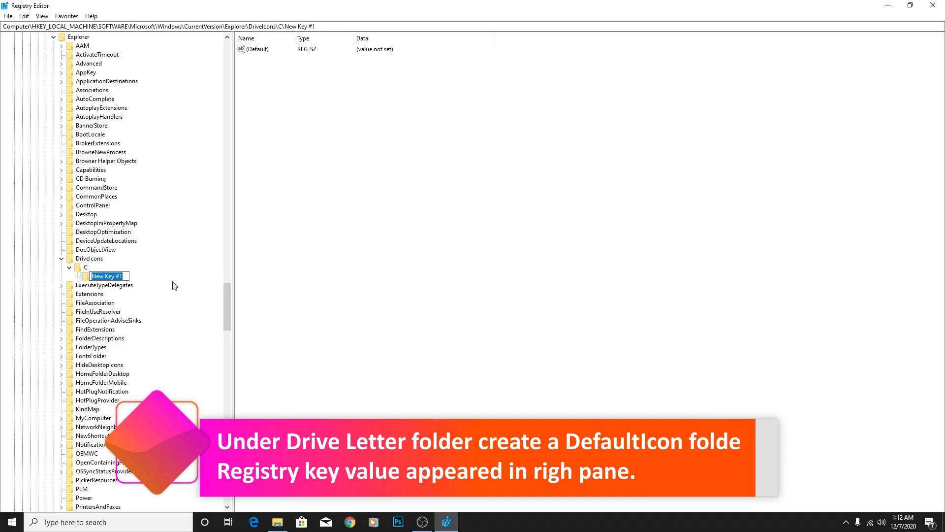
pyautogui.write('dE')
pyautogui.press('BackSpace')
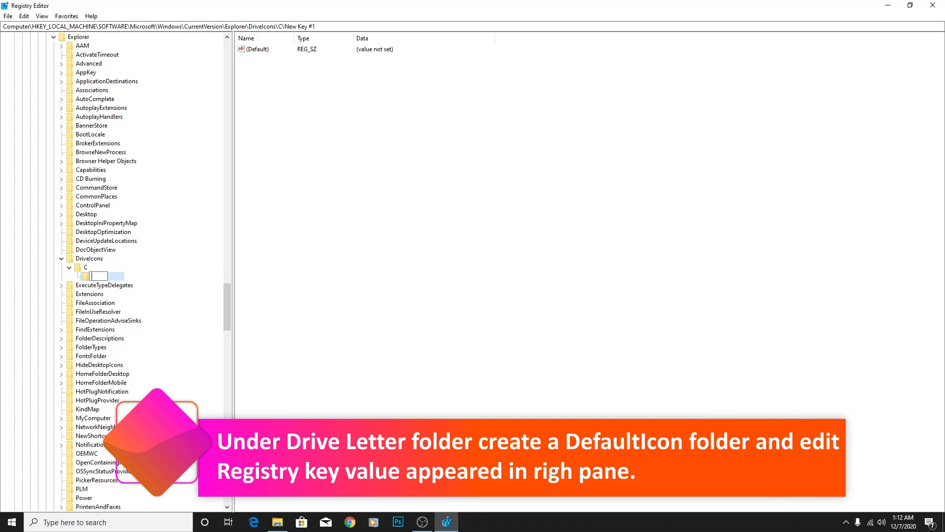
pyautogui.write('D')
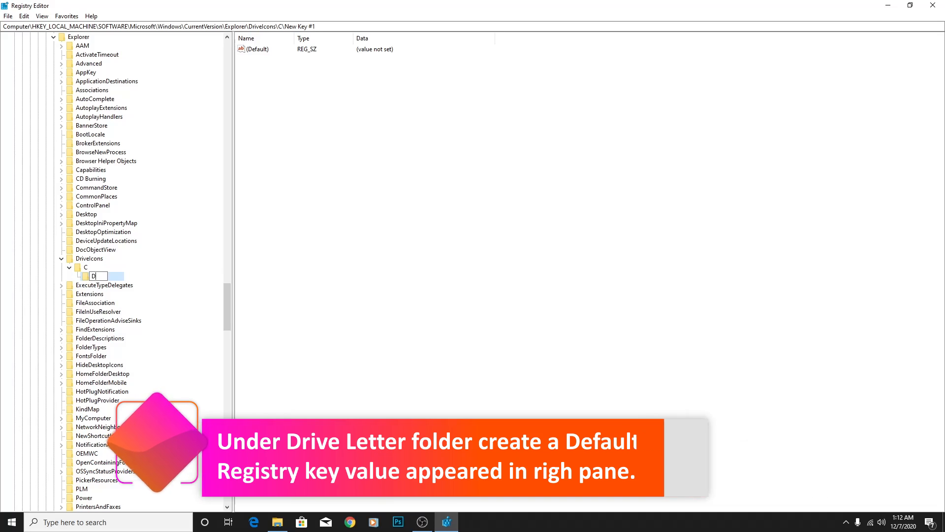
pyautogui.write('efa')
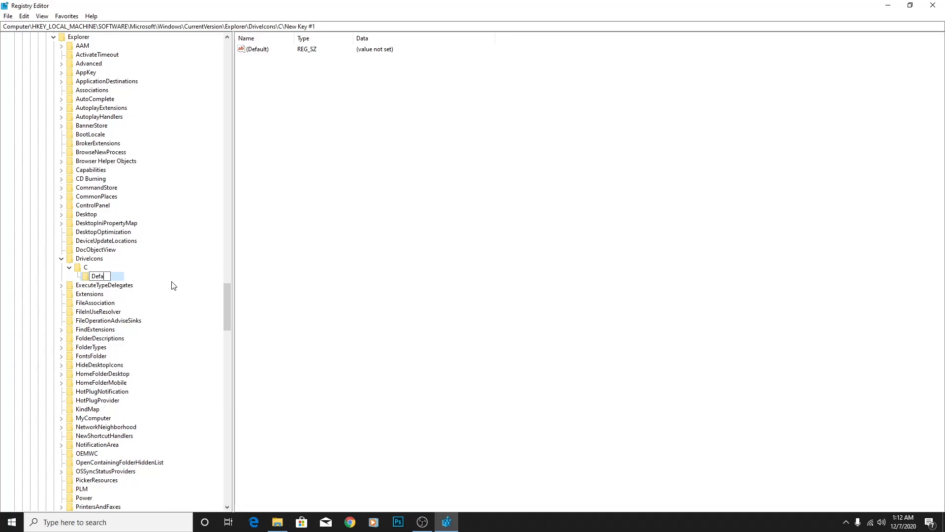
pyautogui.write('ultIcon')
pyautogui.press('Return')
# - Open DefaultIcon's (Default) value for editing and copy the folder location of the desktop's india icon file from its properties
pyautogui.doubleClick(262, 49)
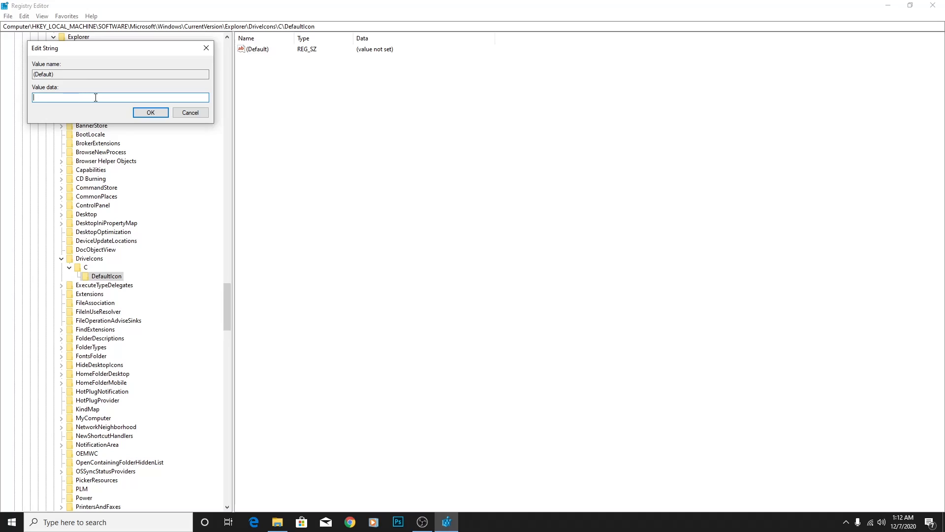
pyautogui.press('super+d')
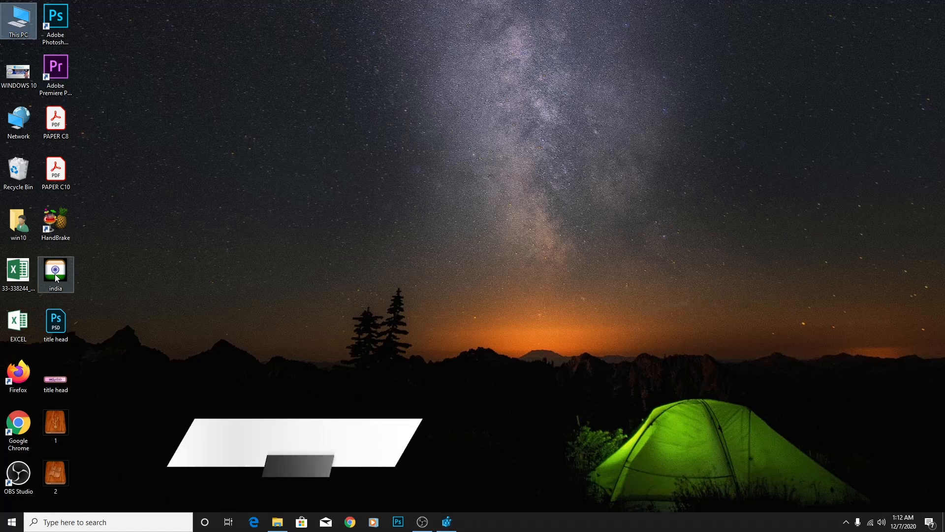
pyautogui.moveTo(54, 289)
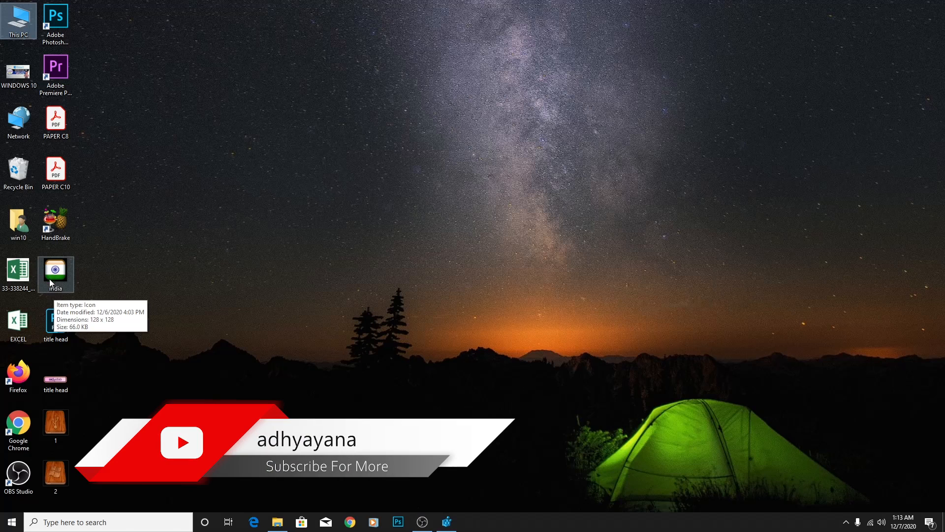
pyautogui.rightClick(54, 281)
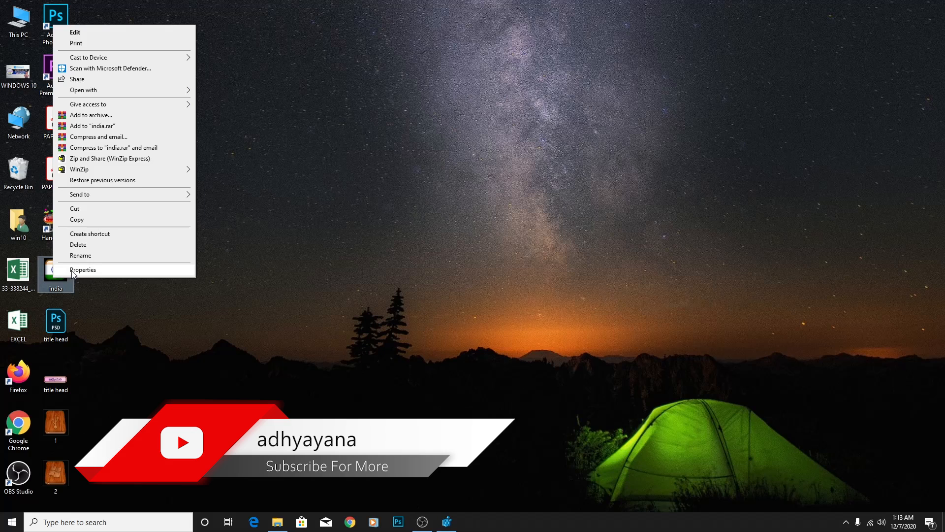
pyautogui.click(71, 270)
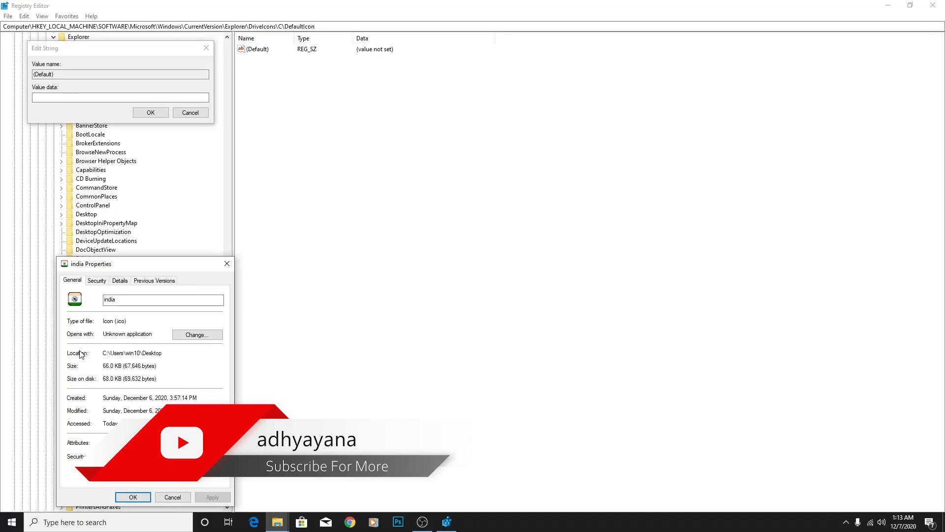
pyautogui.moveTo(104, 353); pyautogui.dragTo(159, 354)
pyautogui.rightClick(159, 353)
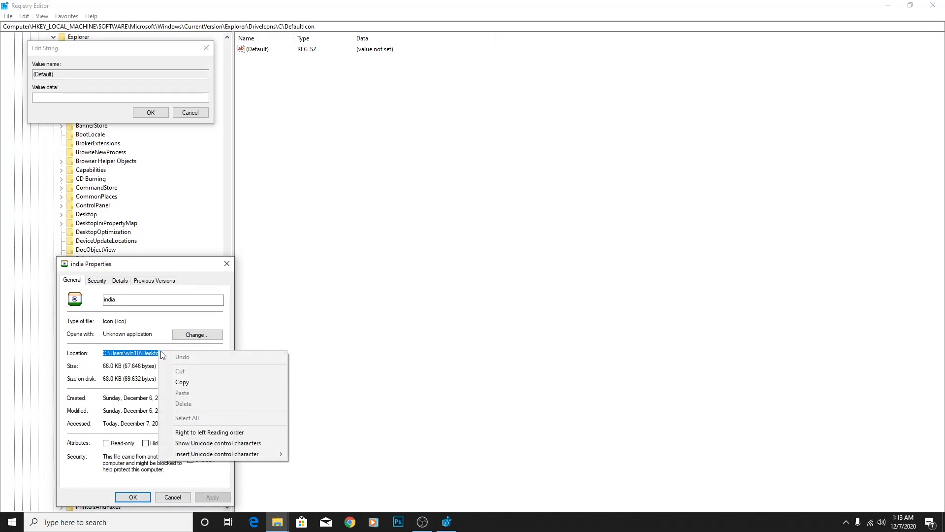
pyautogui.click(182, 382)
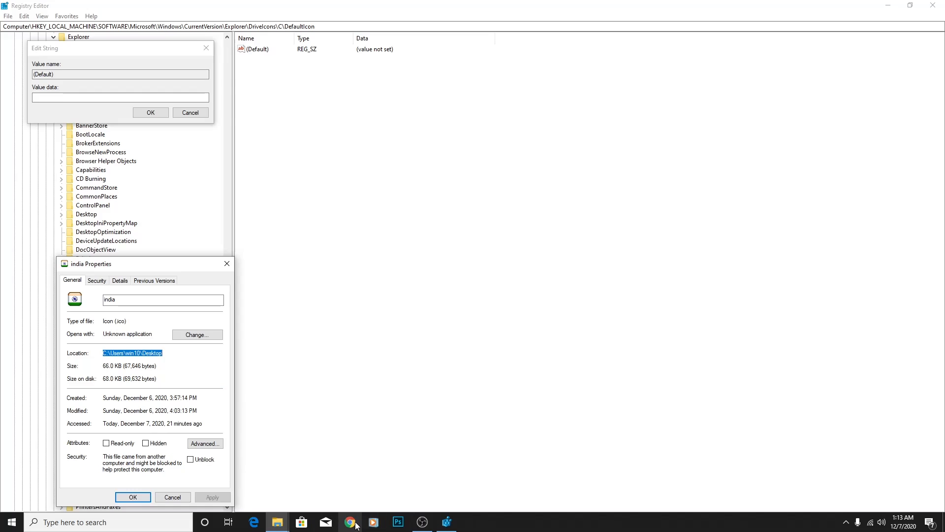
# - Set the (Default) value of C's DefaultIcon key to C:\Users\win10\Desktop\india.ico in Registry Editor
pyautogui.click(446, 522)
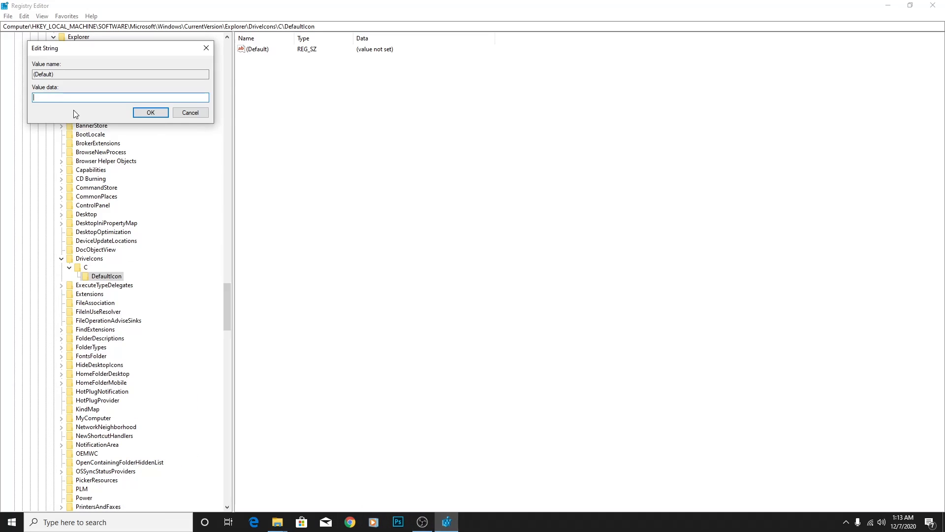
pyautogui.rightClick(68, 98)
pyautogui.click(94, 140)
pyautogui.write('\\Users\\win10\\Desktop\\india.')
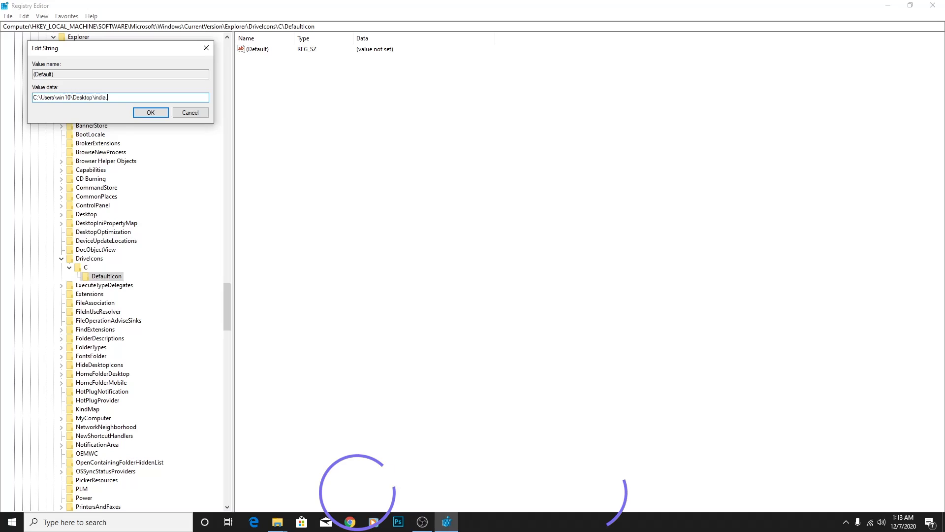
pyautogui.write('ico')
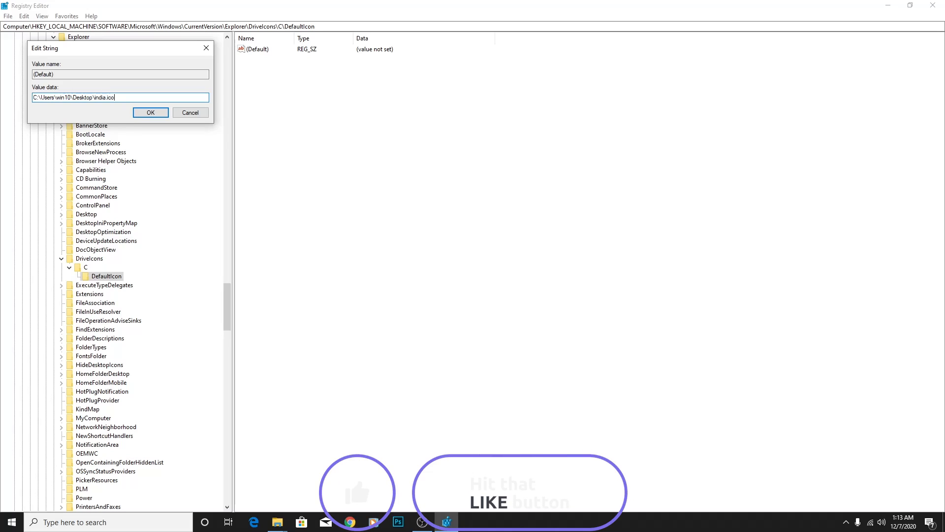
pyautogui.click(159, 113)
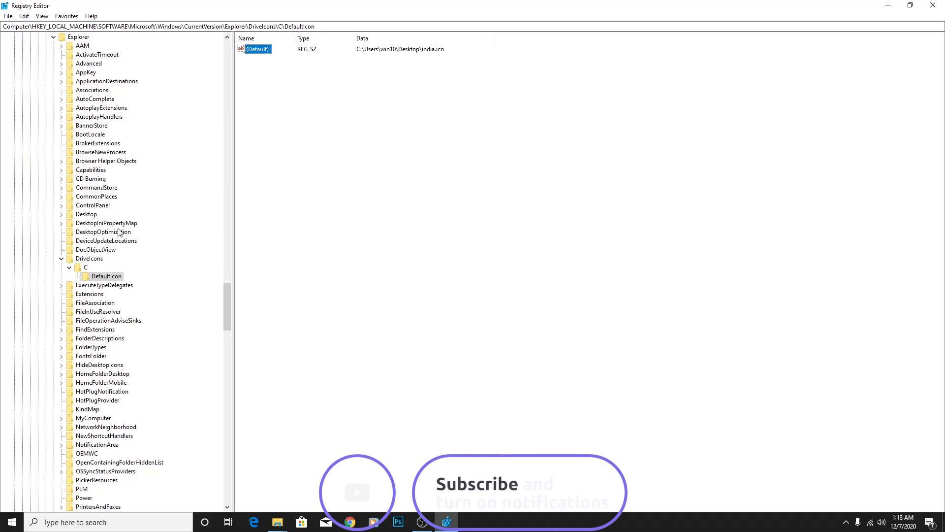
# - Create a new key named D under DriveIcons
pyautogui.click(90, 259)
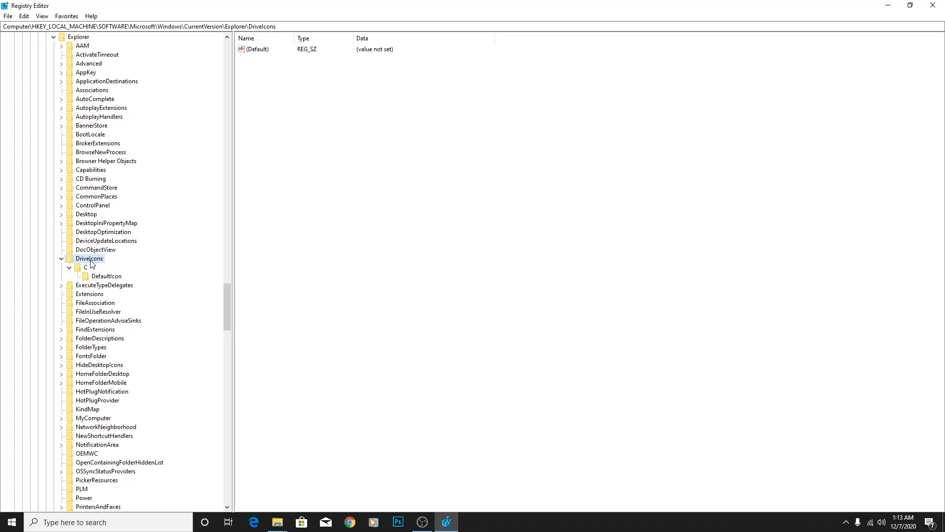
pyautogui.rightClick(91, 259)
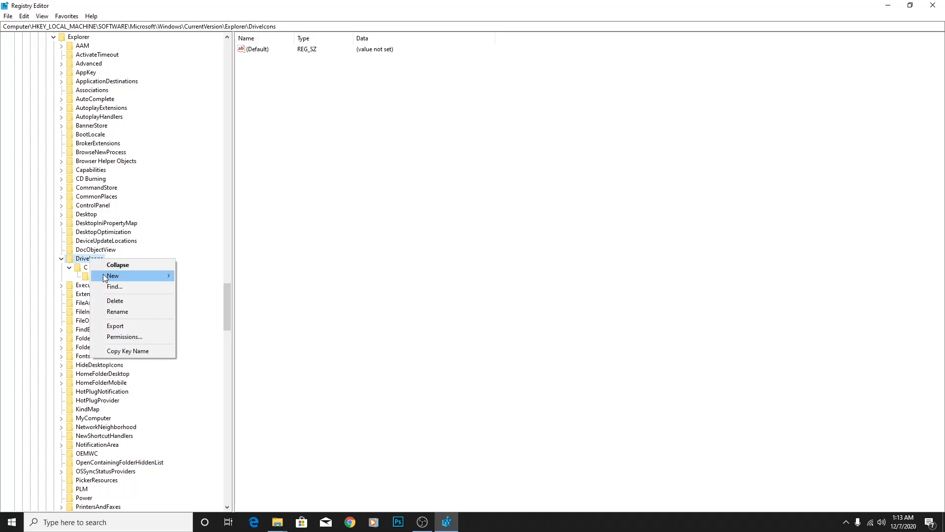
pyautogui.moveTo(103, 276)
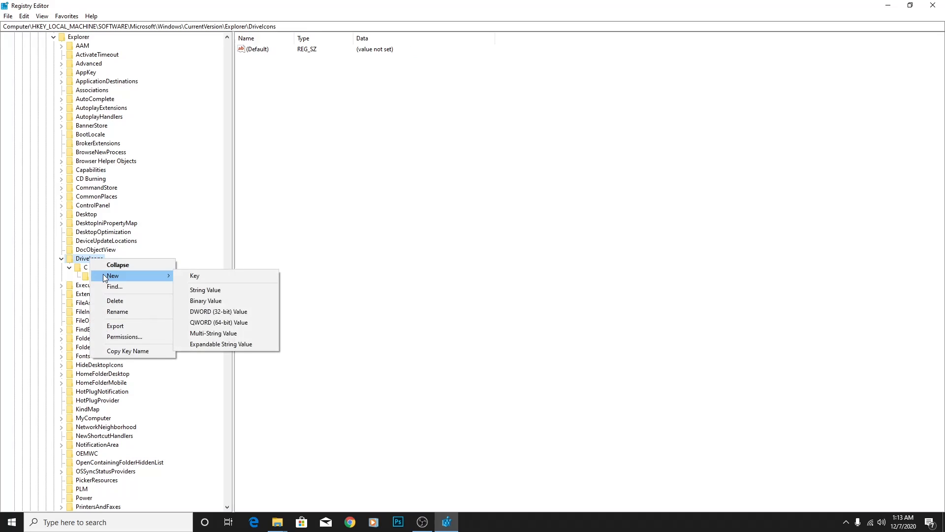
pyautogui.click(192, 275)
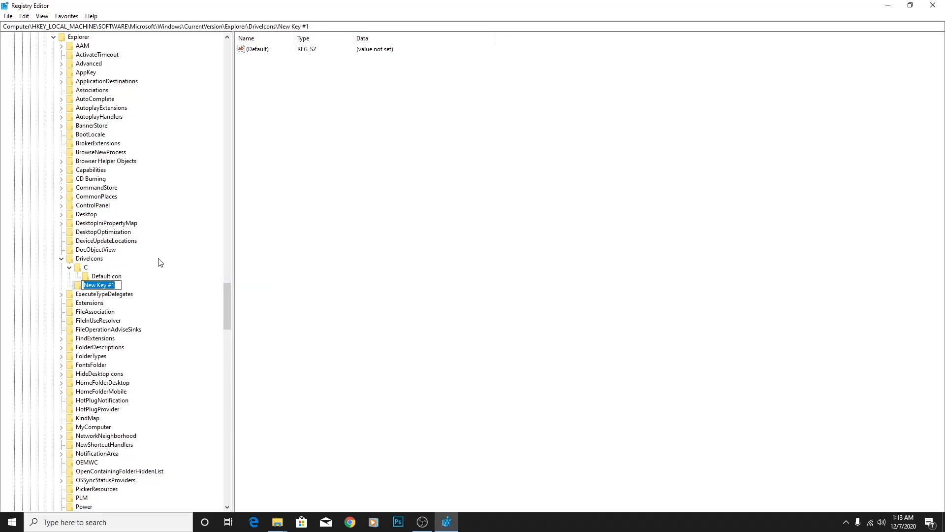
pyautogui.write('D')
pyautogui.press('Return')
# - Create a new key named DefaultIcon under the D key
pyautogui.rightClick(84, 286)
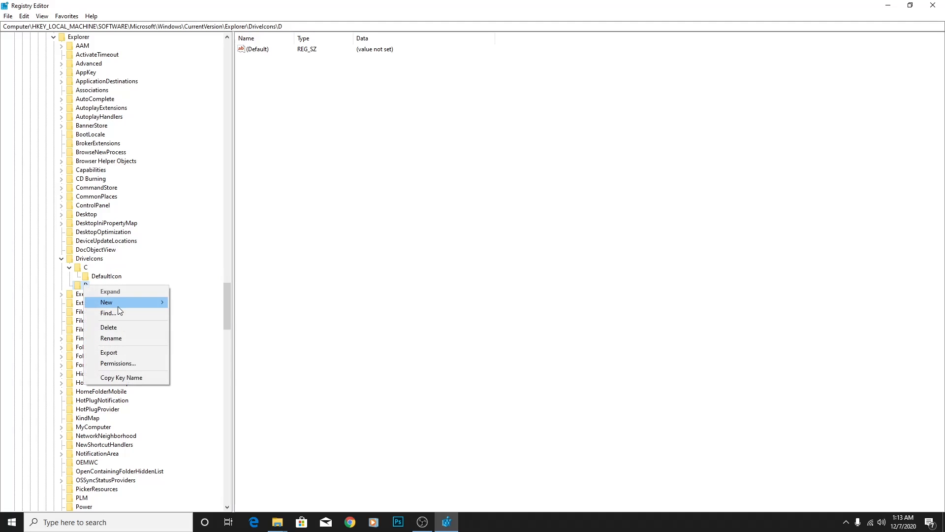
pyautogui.moveTo(118, 307)
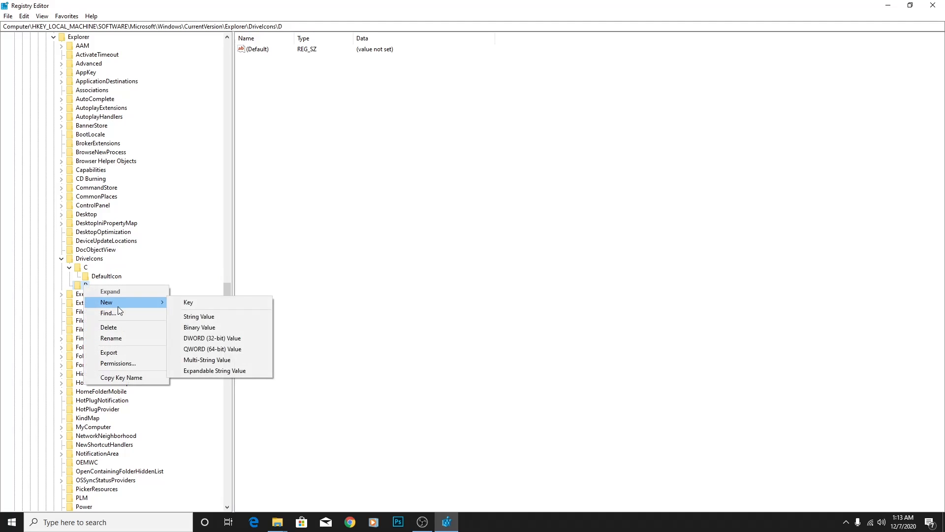
pyautogui.click(188, 302)
pyautogui.write('Defaul')
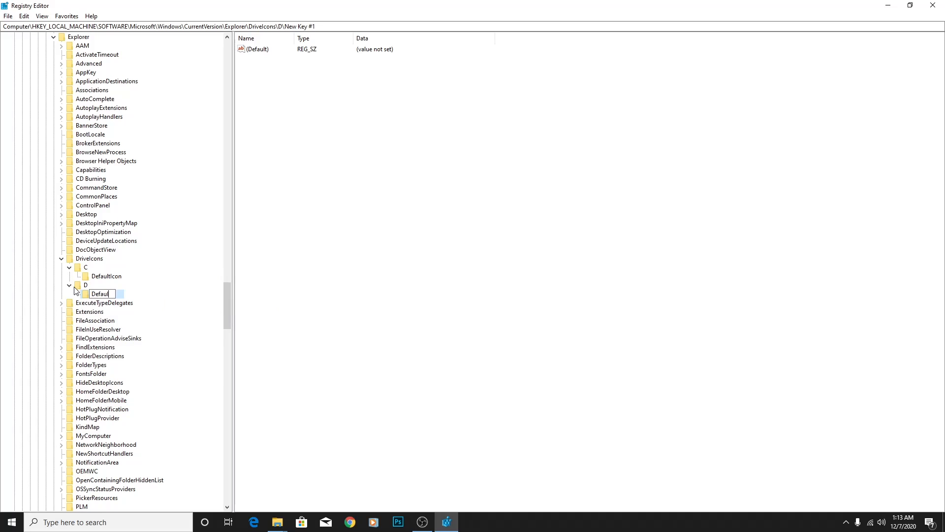
pyautogui.write('tIcon')
pyautogui.press('Return')
# - Set the (Default) value of D's DefaultIcon key to C:\Users\win10\Desktop\1.ico, checking the icon file names on the desktop
pyautogui.click(252, 51)
pyautogui.doubleClick(252, 51)
pyautogui.hotkey('ctrl', 'v')
pyautogui.write('\\')
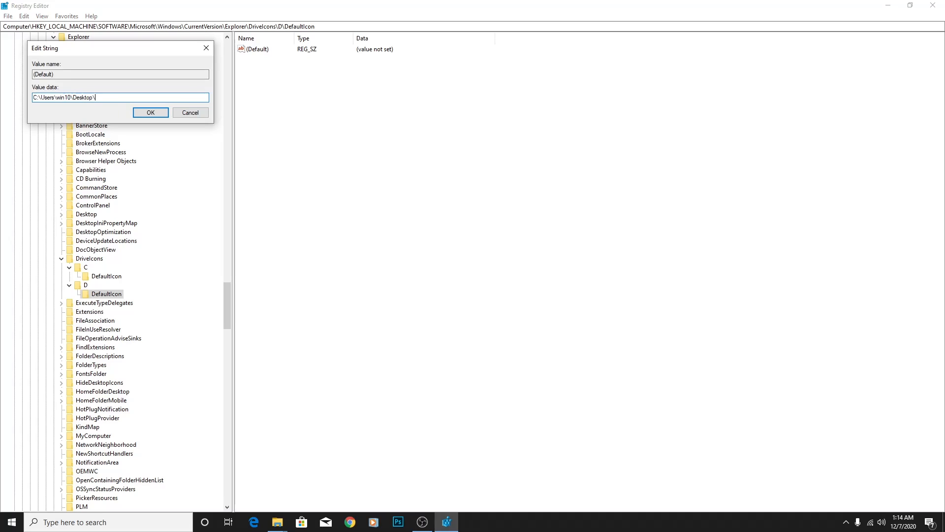
pyautogui.press('super+d')
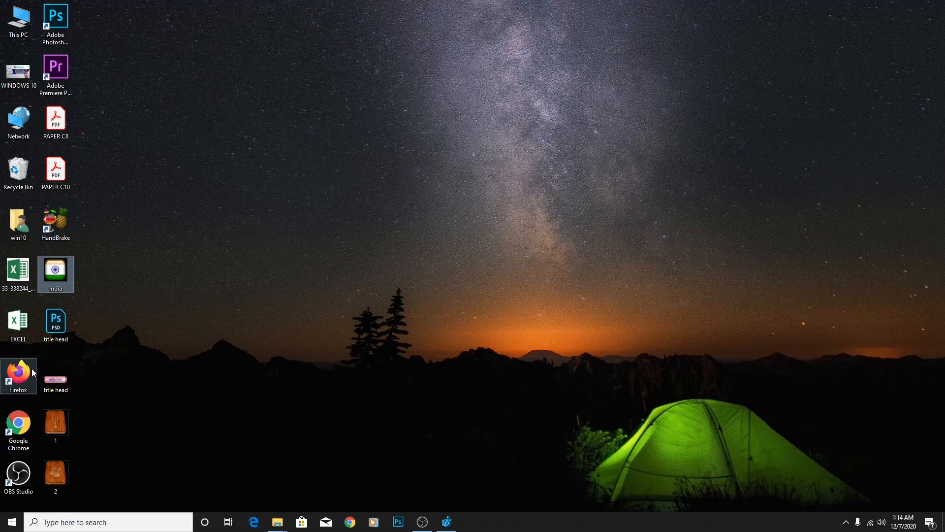
pyautogui.click(52, 465)
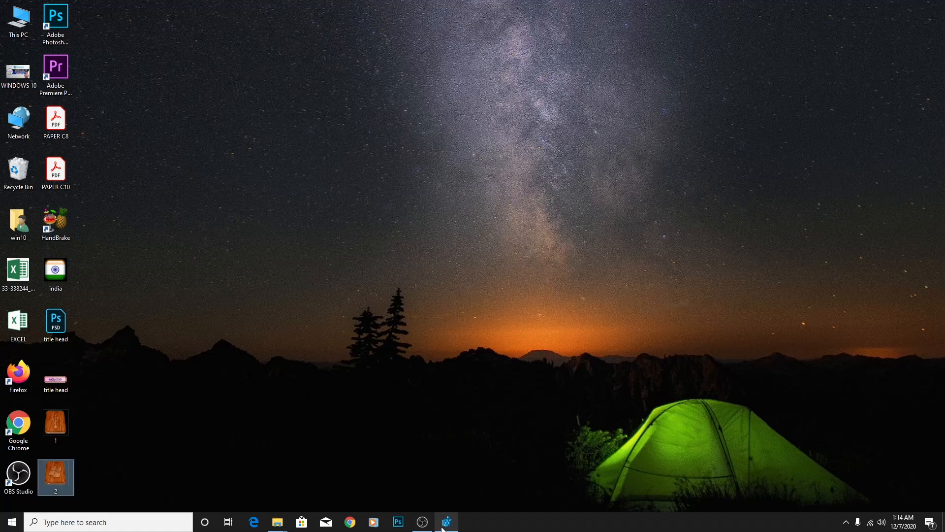
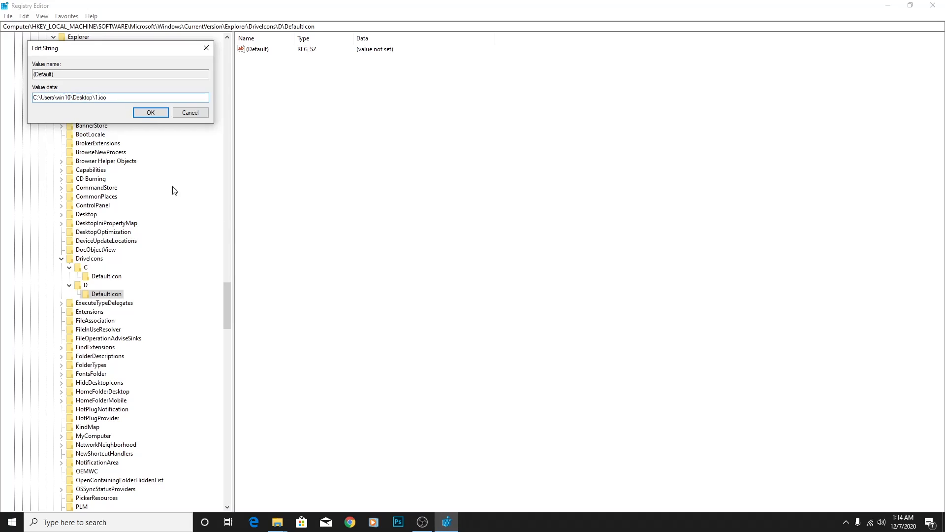
pyautogui.click(149, 114)
# - Create a new key named E under DriveIcons
pyautogui.rightClick(86, 261)
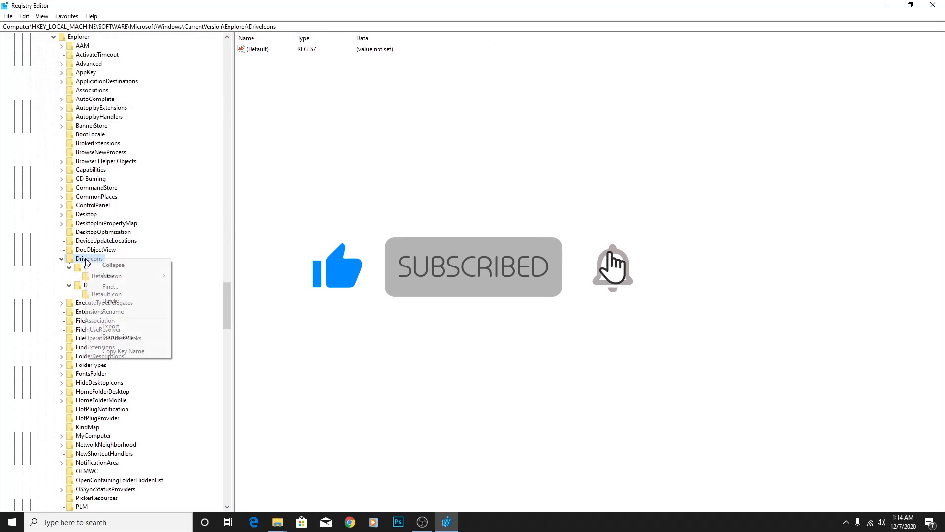
pyautogui.moveTo(123, 276)
pyautogui.click(196, 279)
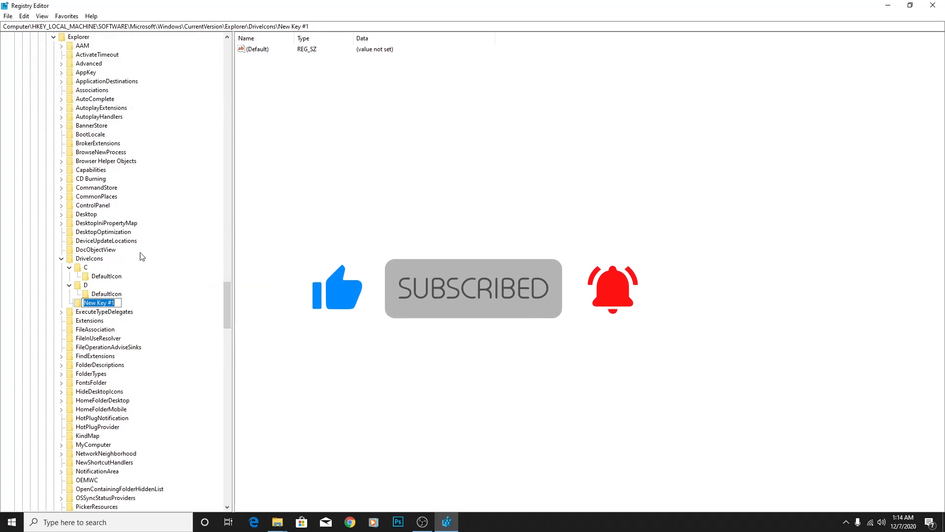
pyautogui.write('E')
pyautogui.press('Return')
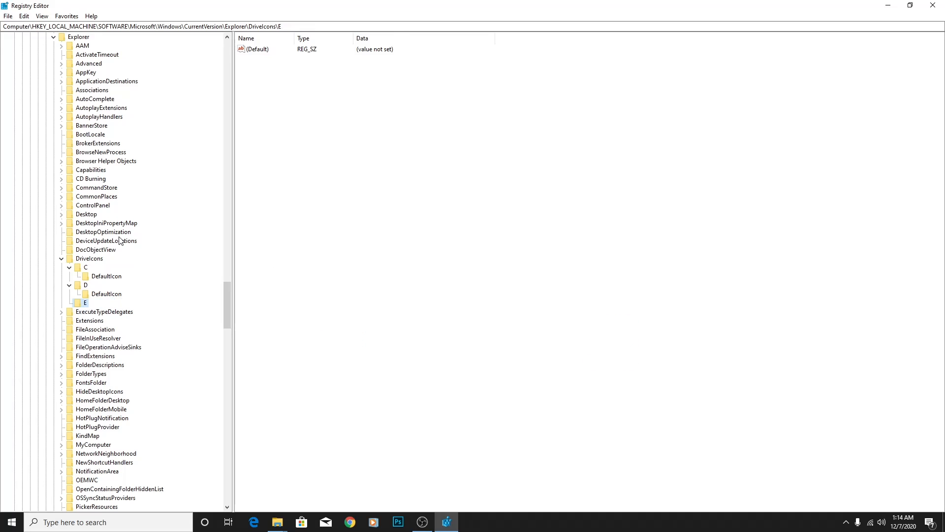
# - Create a new key named DefaultIcon under the E key
pyautogui.rightClick(82, 305)
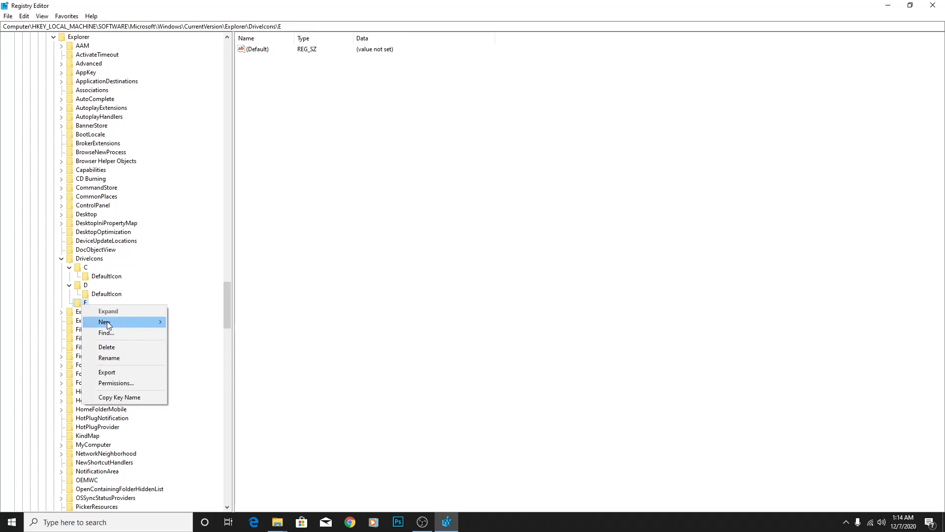
pyautogui.moveTo(108, 321)
pyautogui.click(190, 323)
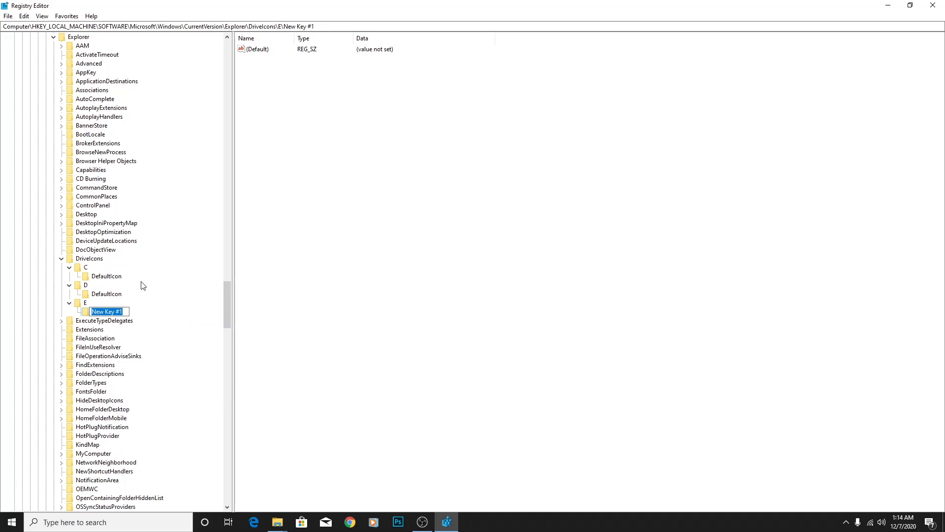
pyautogui.write('DefaultIcon')
pyautogui.press('Return')
# - Set the (Default) value of E's DefaultIcon key to C:\Users\win10\Desktop\2.ico
pyautogui.doubleClick(256, 49)
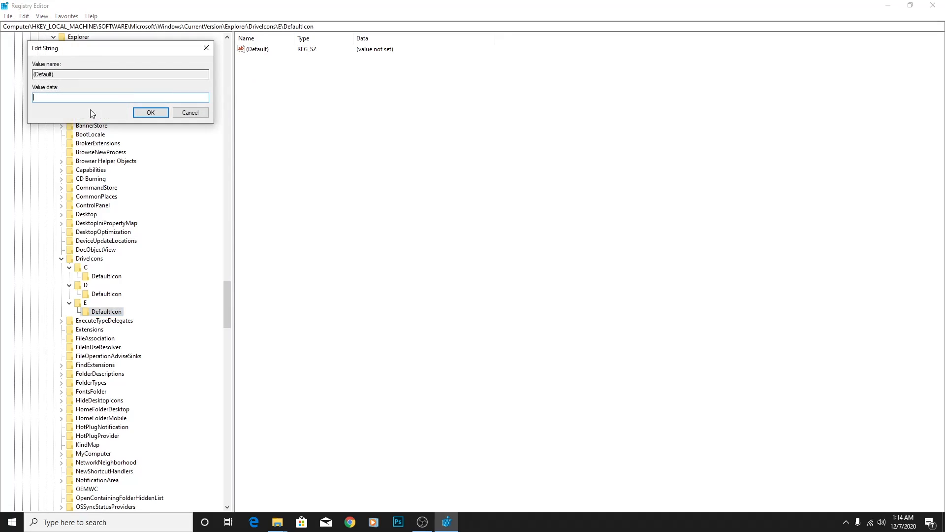
pyautogui.write('C:\\Users\\win10\\Desktop')
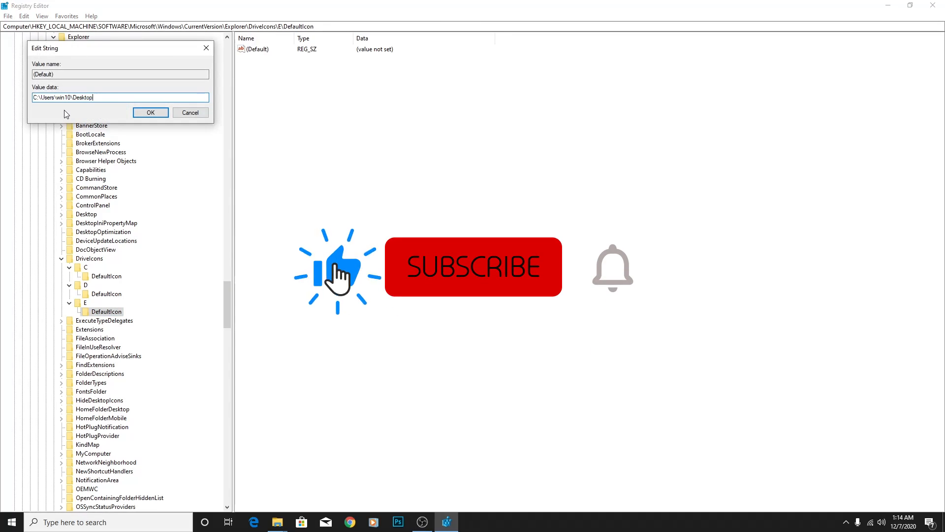
pyautogui.write('\\')
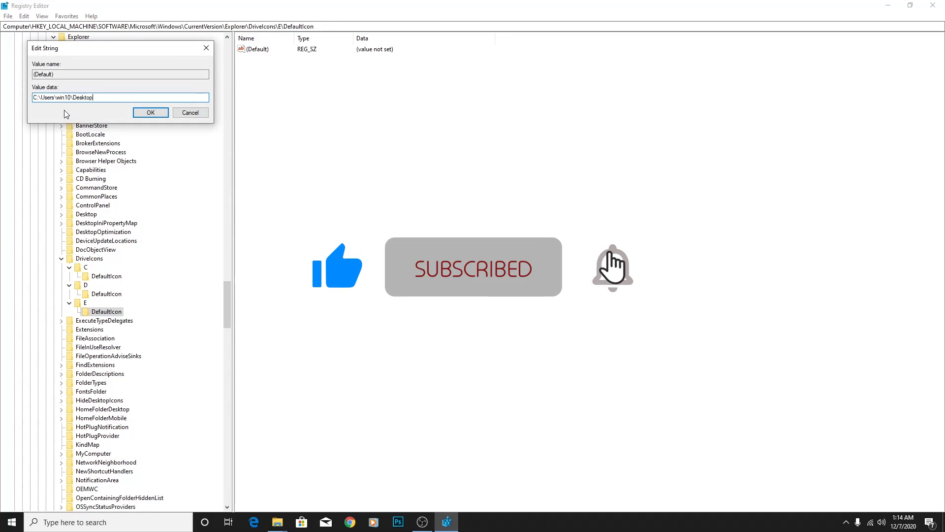
pyautogui.write('2.ico')
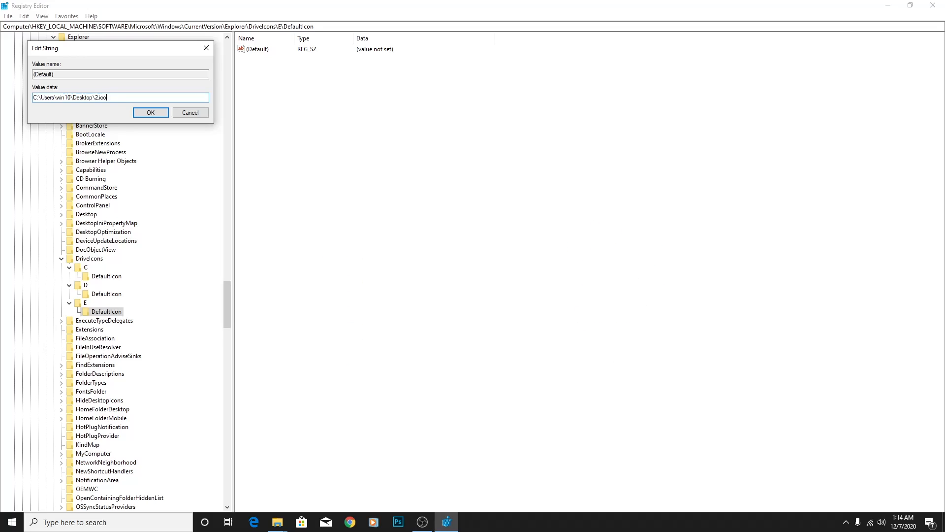
pyautogui.press('Return')
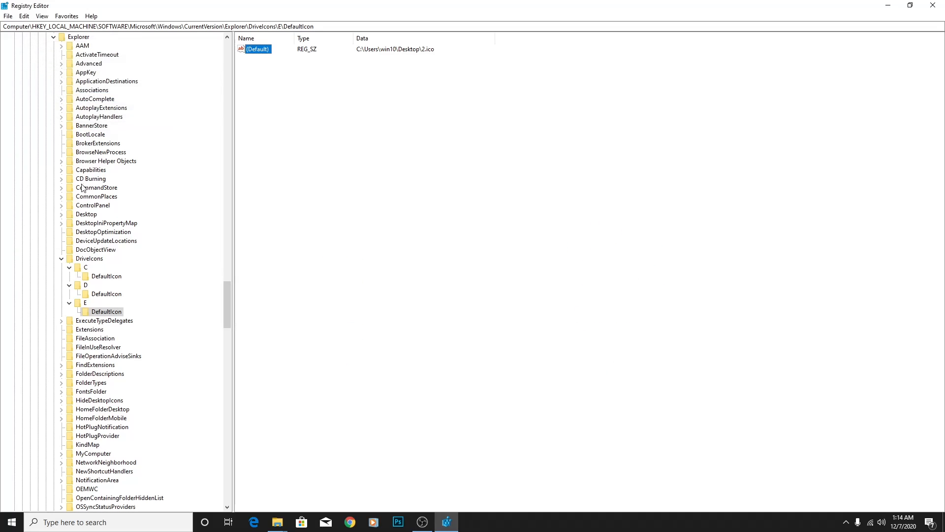
pyautogui.rightClick(81, 260)
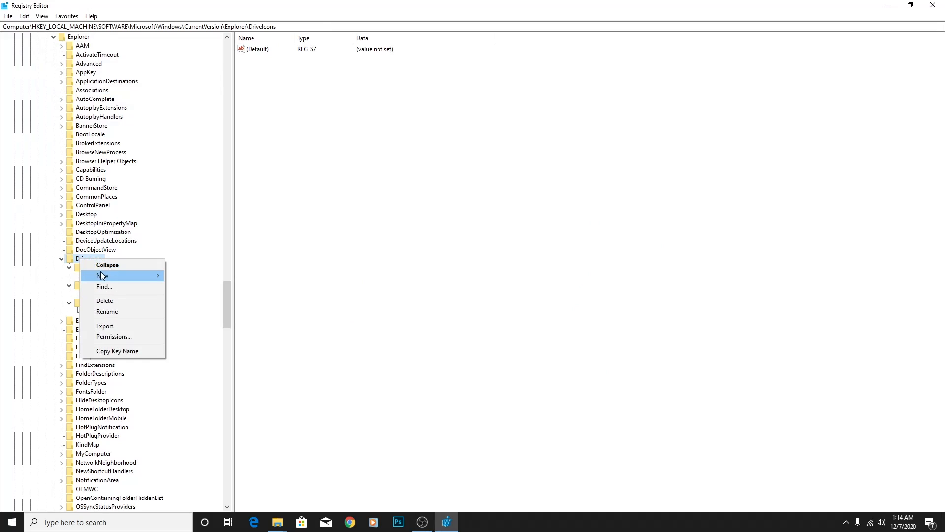
pyautogui.moveTo(108, 274)
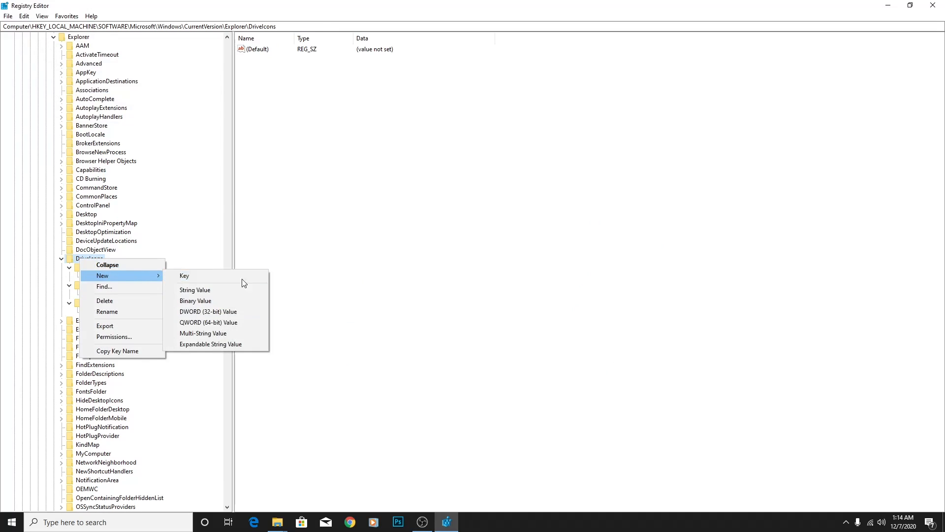
pyautogui.click(300, 213)
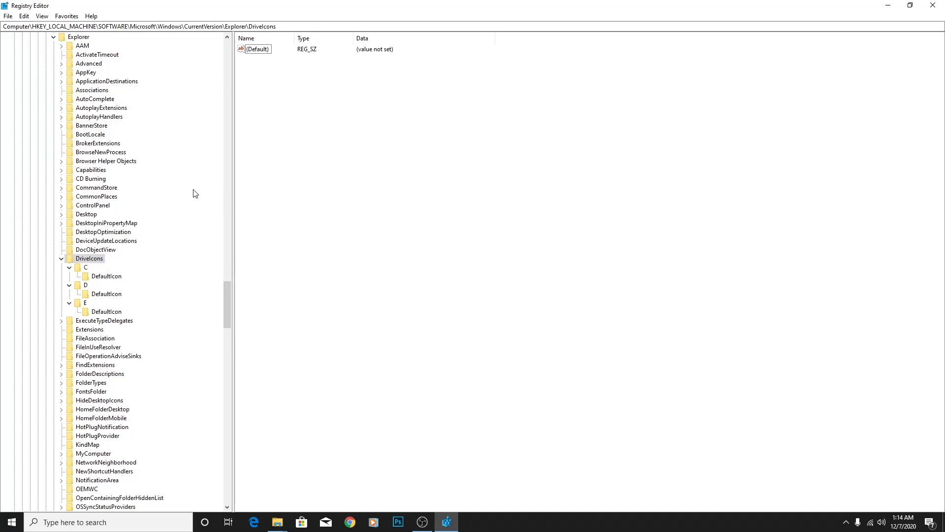
# - Open This PC in File Explorer and examine the icons of the drives
pyautogui.press('super+e')
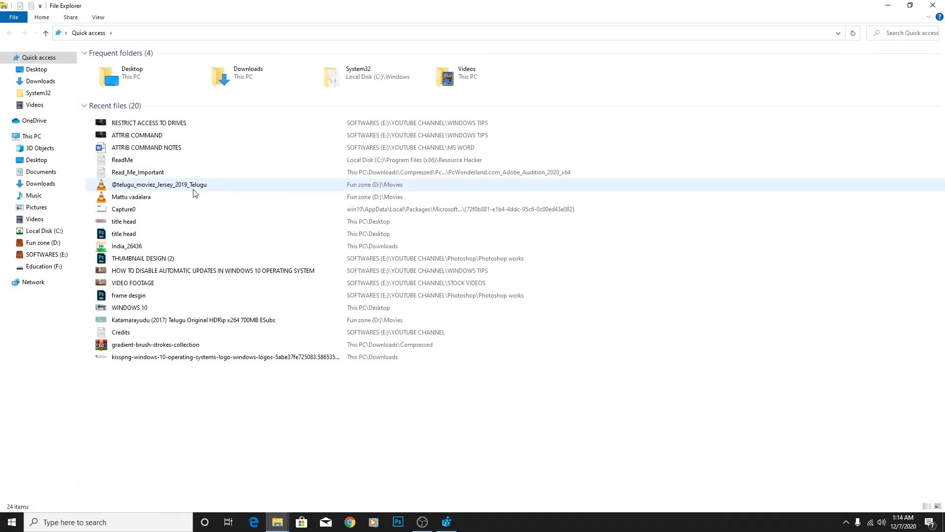
pyautogui.click(31, 136)
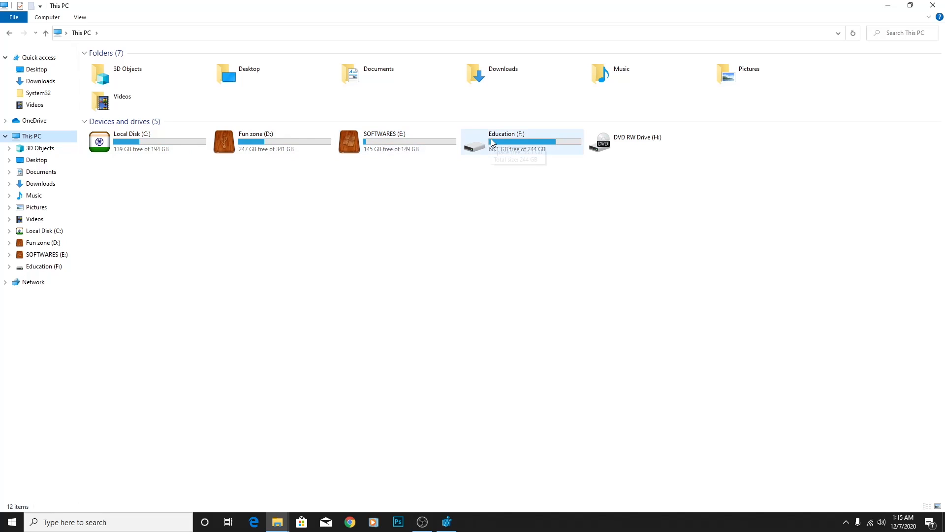
# - Return to Registry Editor and create a new key named F under DriveIcons
pyautogui.click(447, 522)
pyautogui.rightClick(85, 259)
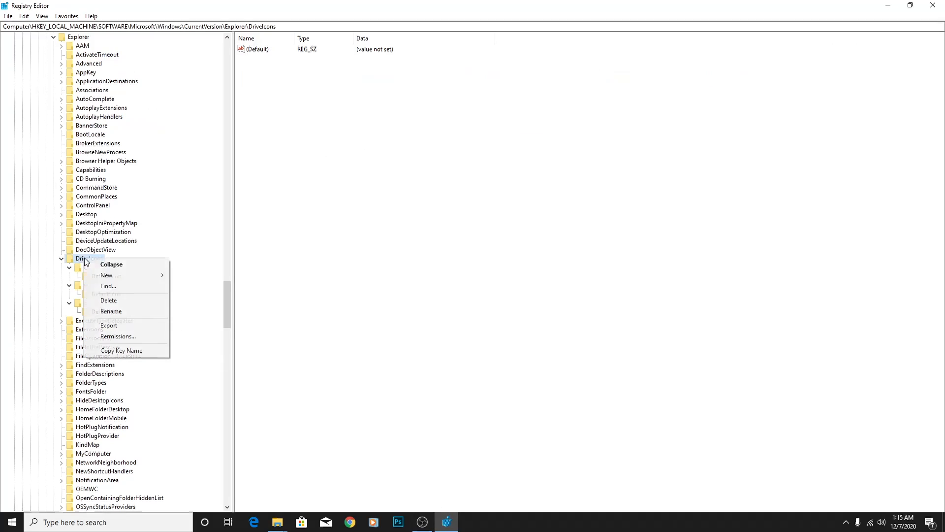
pyautogui.moveTo(125, 275)
pyautogui.click(203, 275)
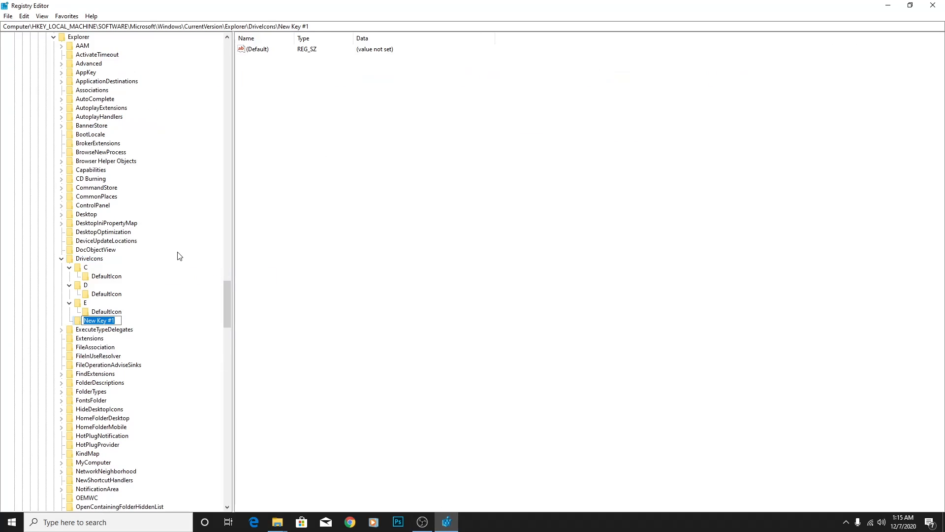
pyautogui.write('F')
pyautogui.press('Return')
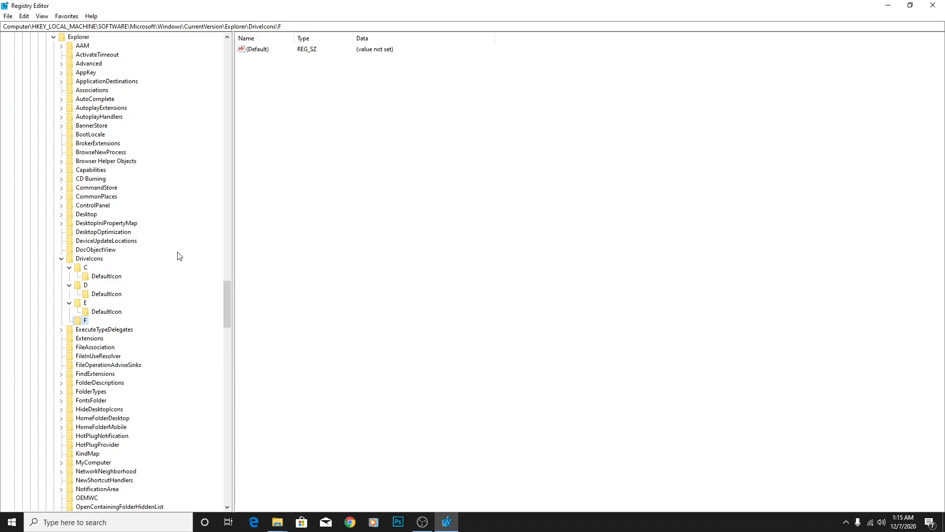
# - Create a new key named DefaultIcon under the F key
pyautogui.rightClick(82, 324)
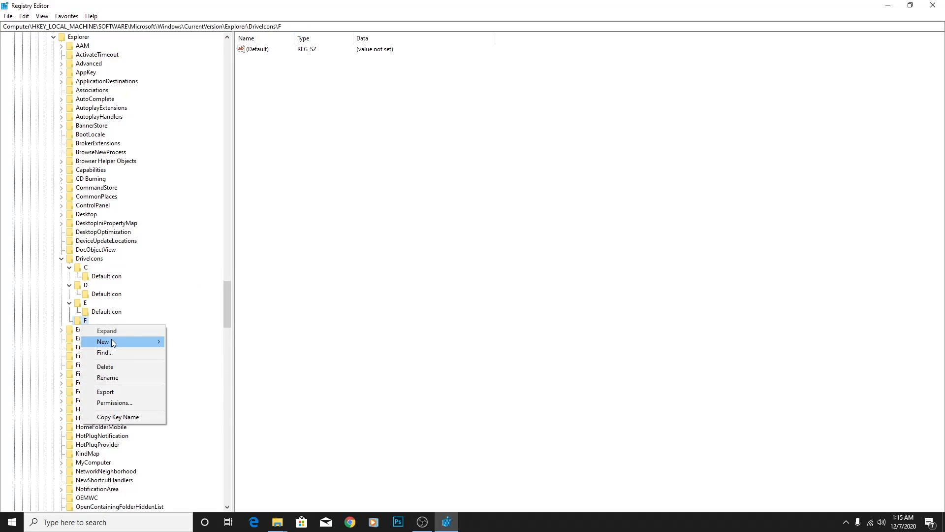
pyautogui.click(171, 343)
pyautogui.write('DefaultIcon')
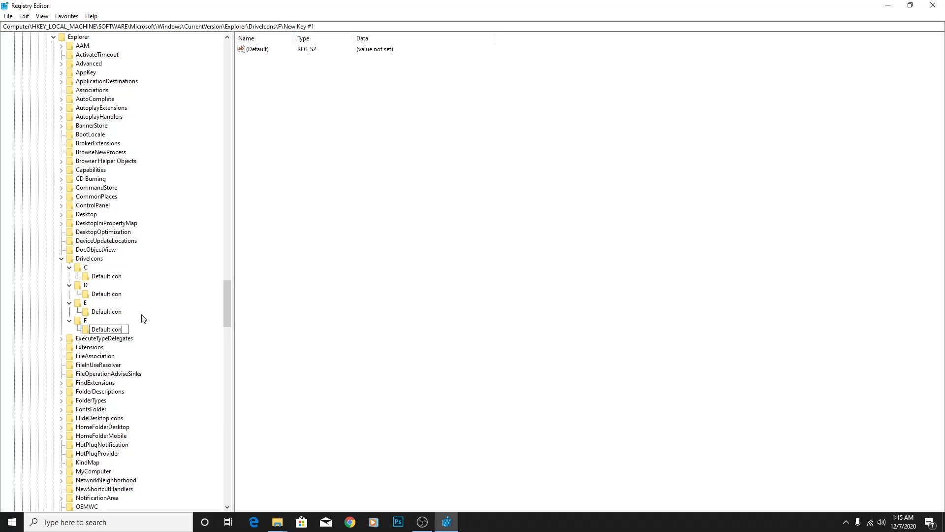
pyautogui.press('Return')
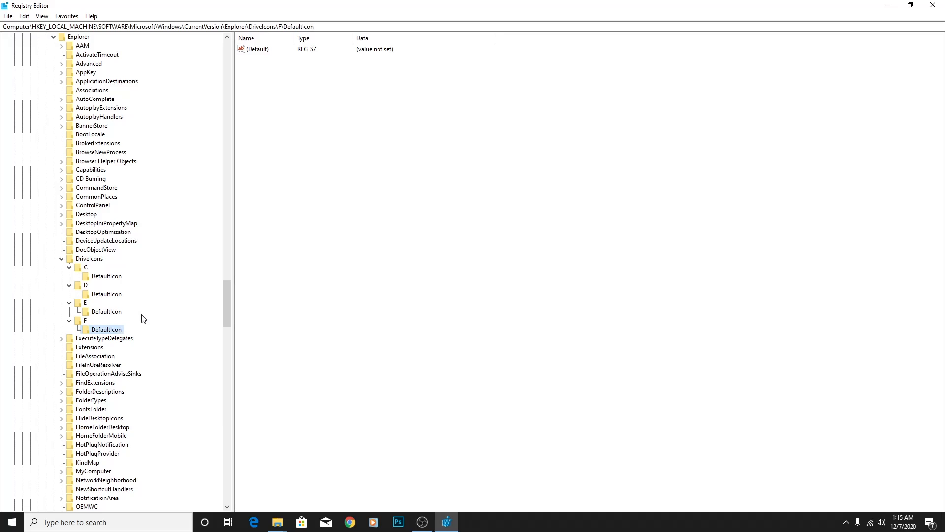
# - Set the (Default) value of F's DefaultIcon key to C:\Users\win10\Desktop\2.ico
pyautogui.doubleClick(262, 49)
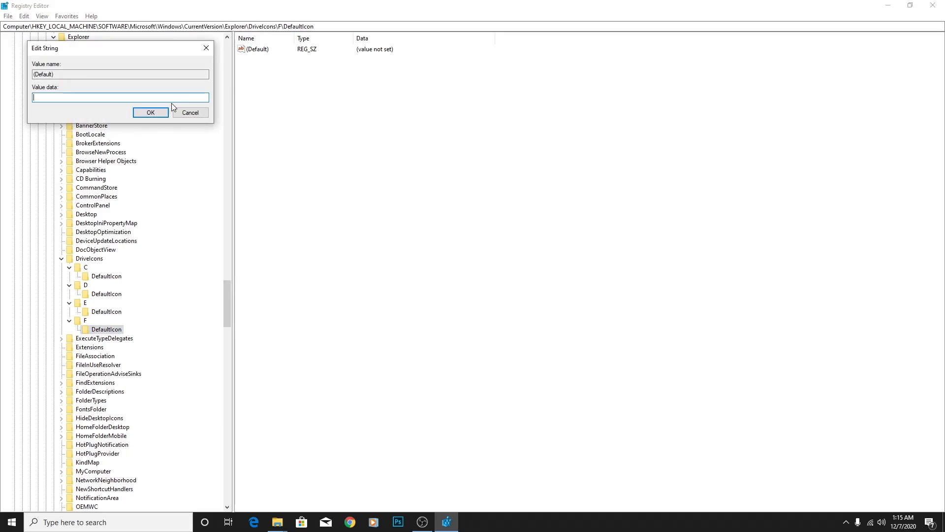
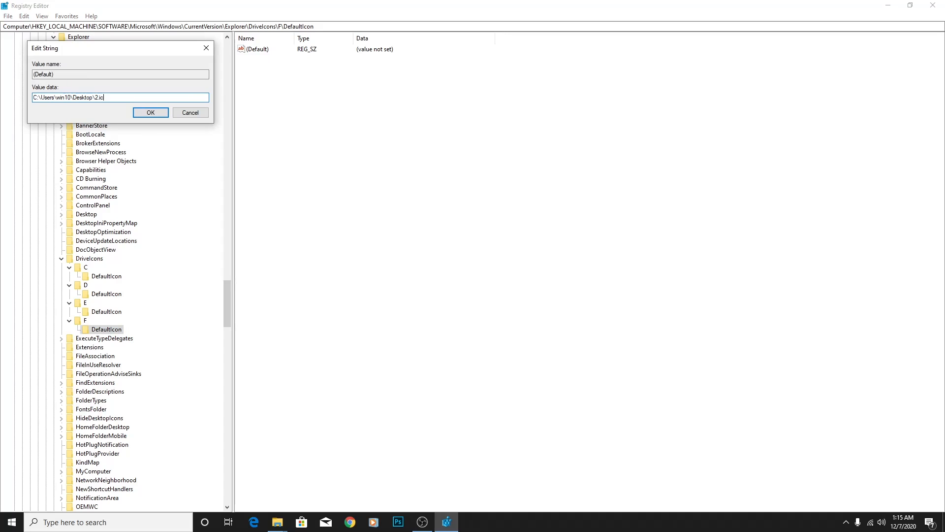
pyautogui.write('o')
pyautogui.press('Return')
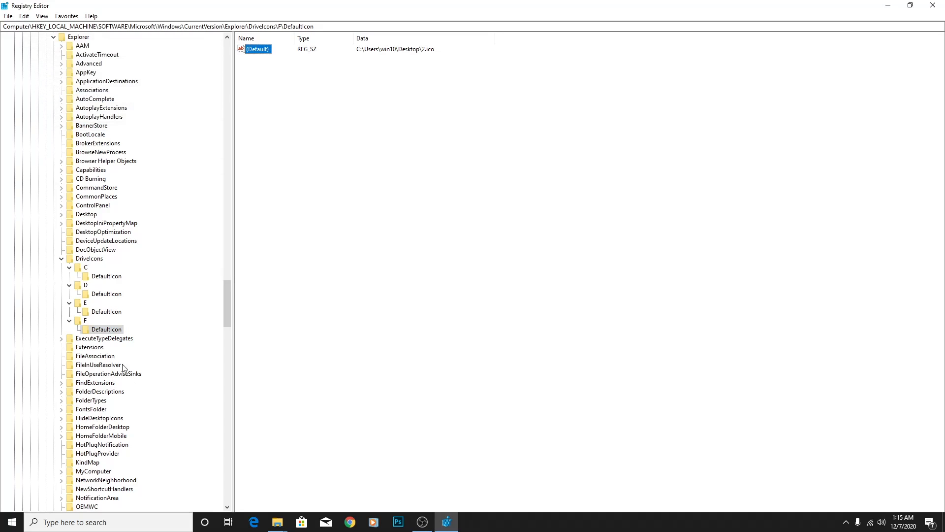
# - Switch to This PC in File Explorer and refresh the view to check the icon of drive F
pyautogui.click(278, 523)
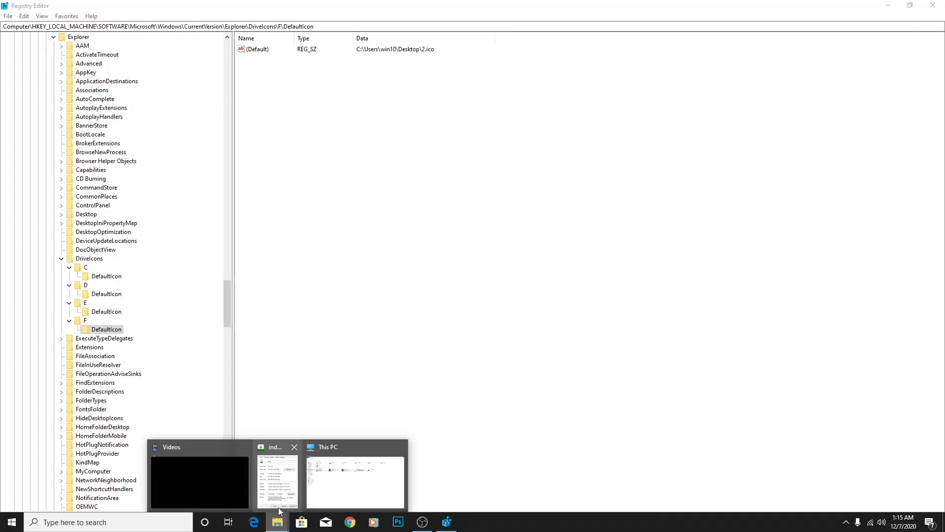
pyautogui.click(327, 474)
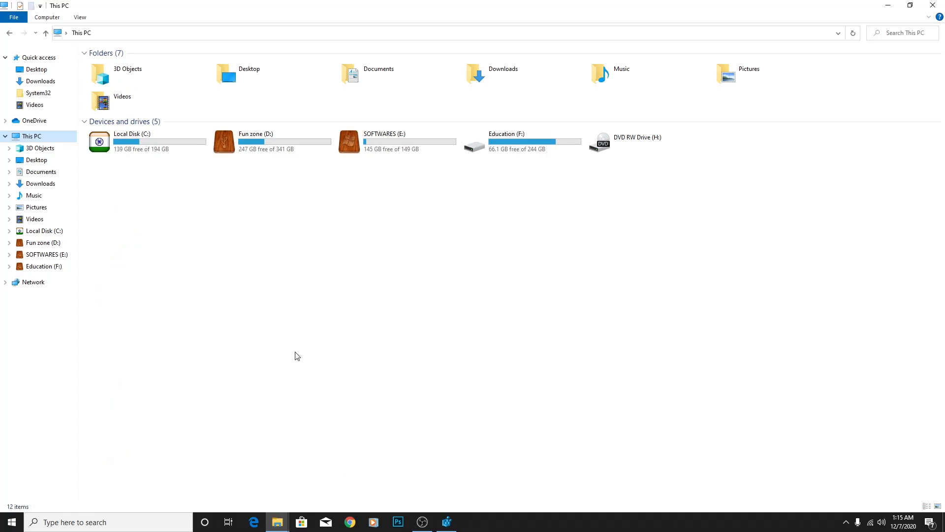
pyautogui.rightClick(391, 354)
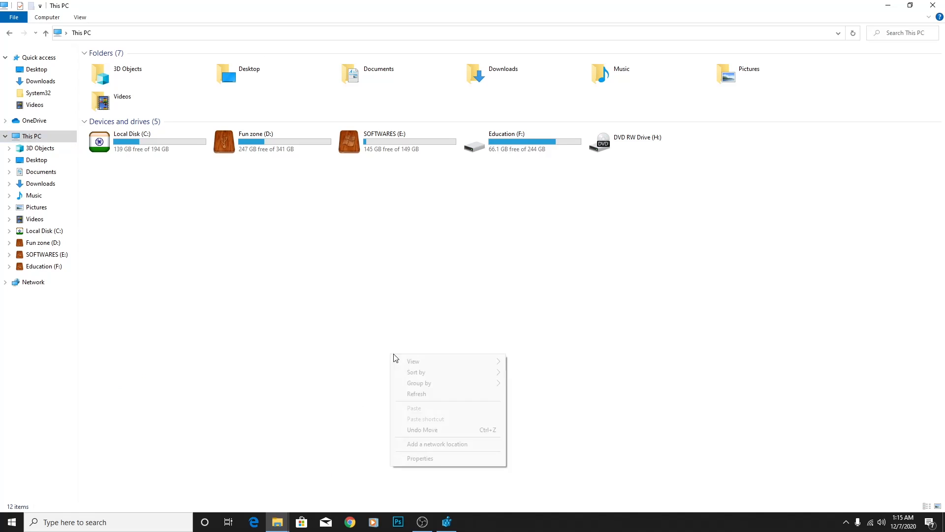
pyautogui.click(448, 398)
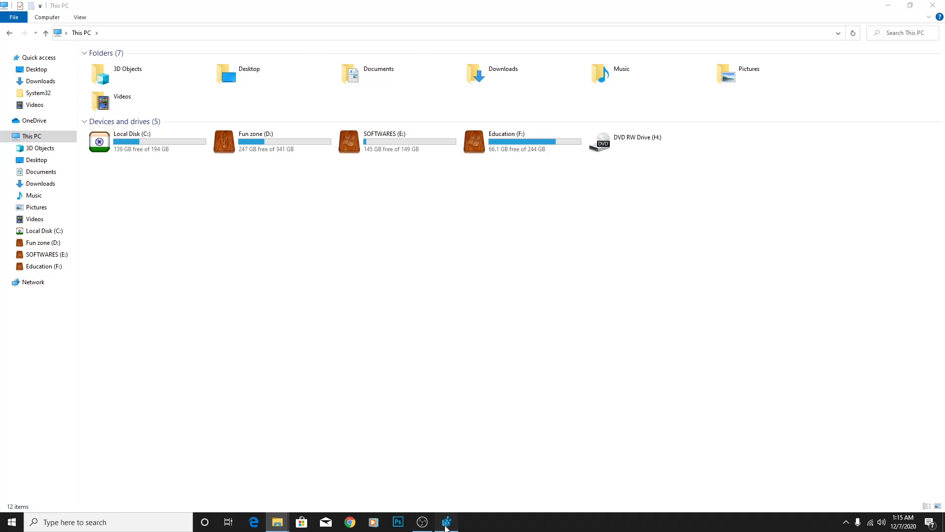
# - Return to Registry Editor and collapse the C, D, E and F keys along with their parent DriveIcons key
pyautogui.click(446, 523)
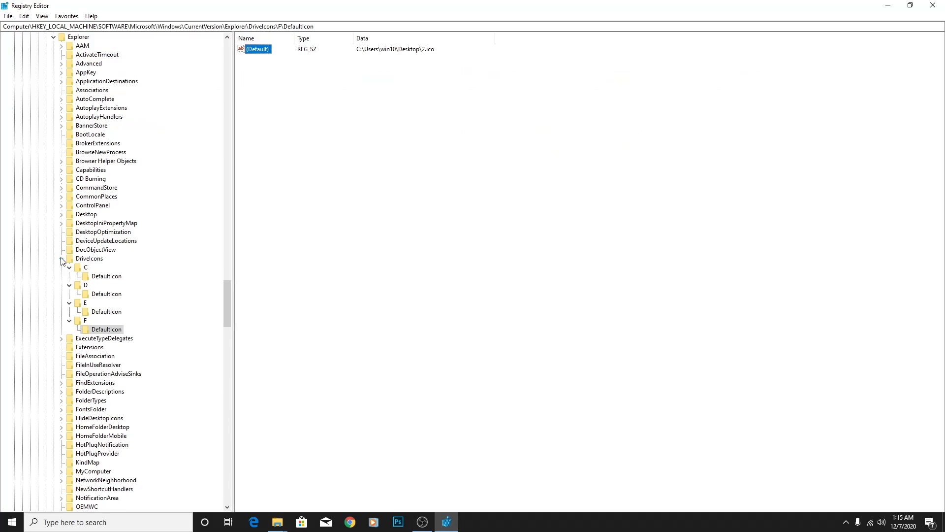
pyautogui.click(69, 268)
pyautogui.click(69, 277)
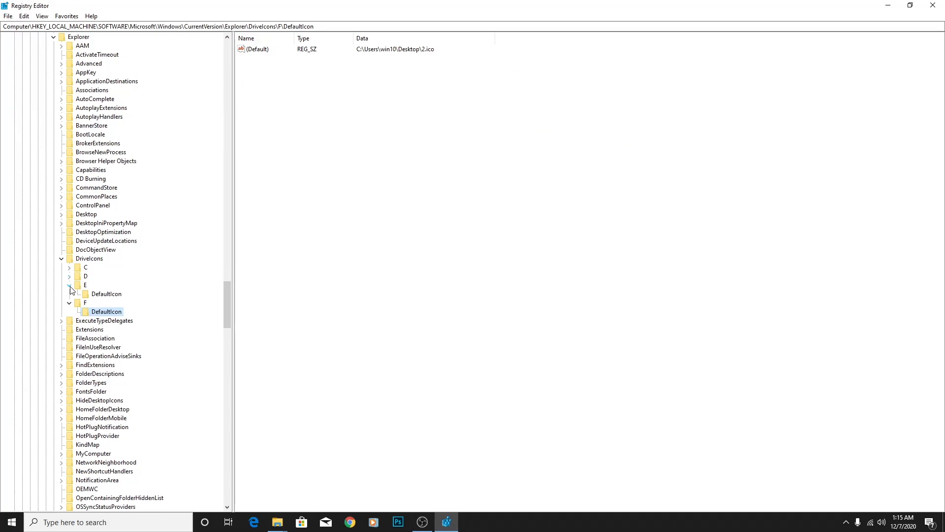
pyautogui.click(69, 286)
pyautogui.click(69, 295)
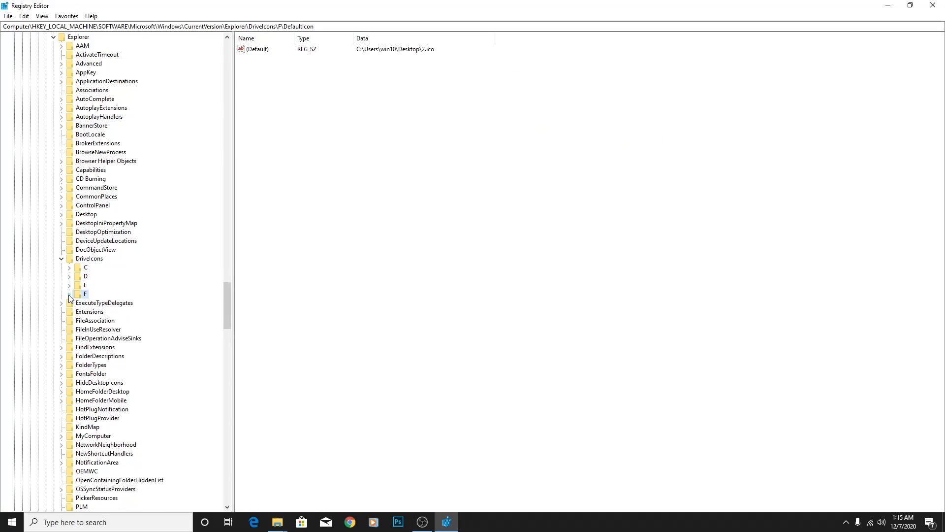
pyautogui.click(61, 259)
# - Collapse the Explorer, CurrentVersion, Windows, Microsoft and SOFTWARE keys in the registry tree
pyautogui.scroll(10, 72, 249)
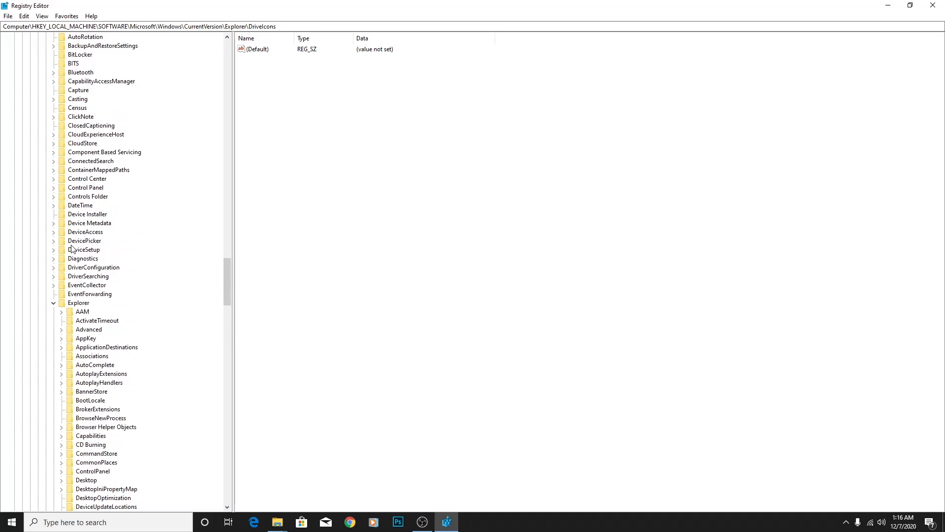
pyautogui.click(53, 303)
pyautogui.scroll(12, 63, 233)
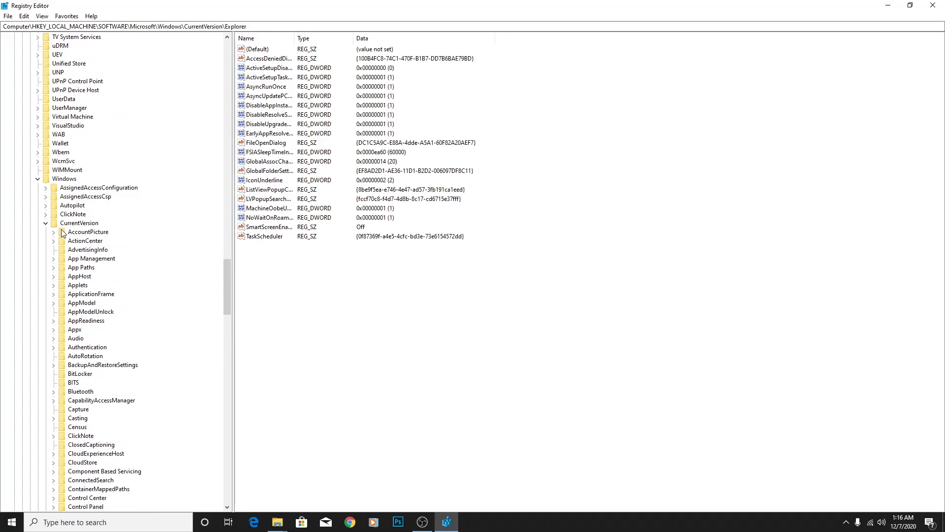
pyautogui.click(46, 223)
pyautogui.scroll(4, 45, 224)
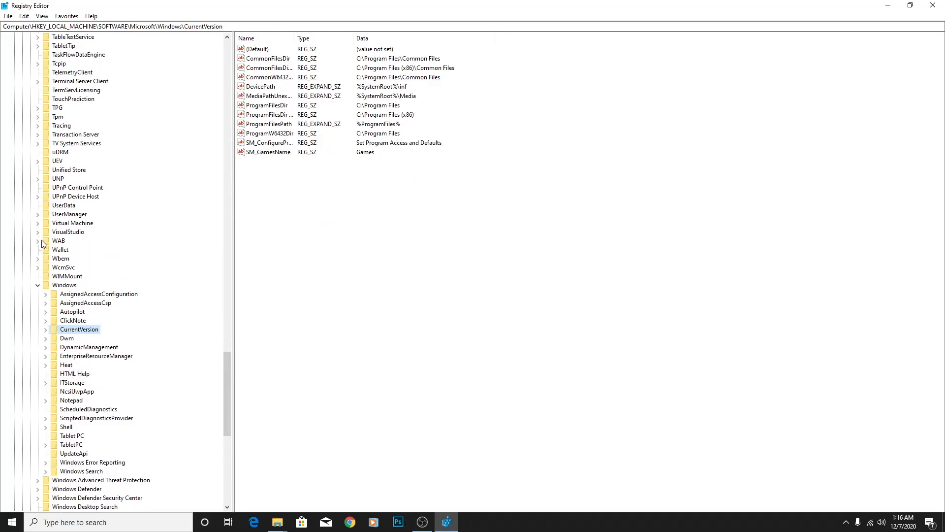
pyautogui.click(38, 285)
pyautogui.scroll(20, 42, 280)
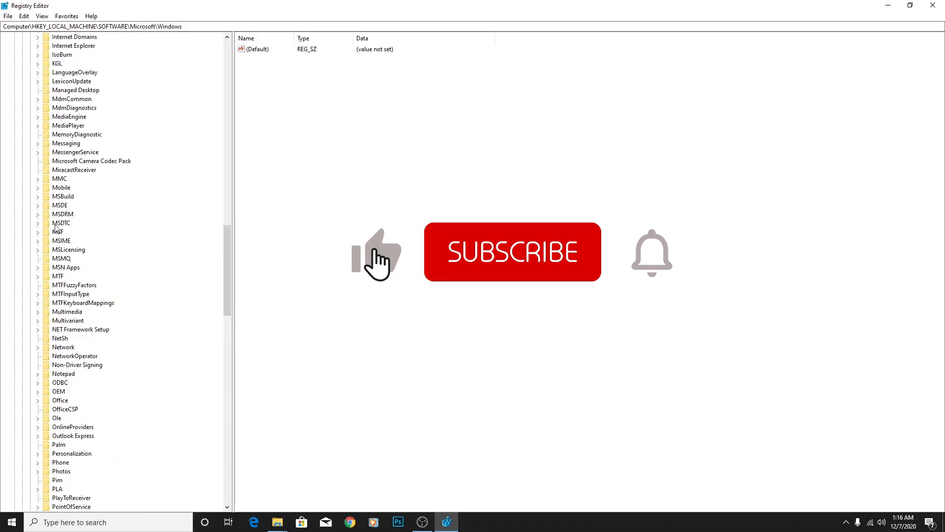
pyautogui.scroll(20, 47, 226)
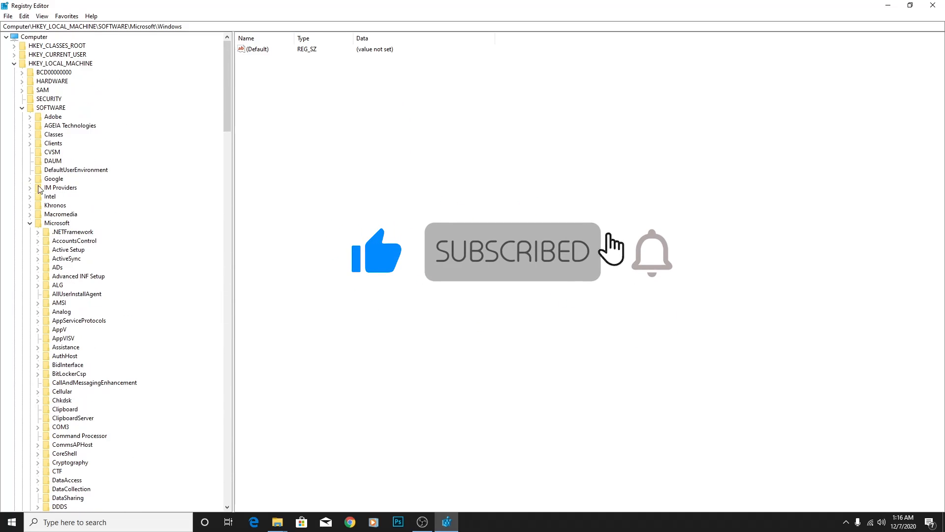
pyautogui.click(30, 223)
pyautogui.click(22, 108)
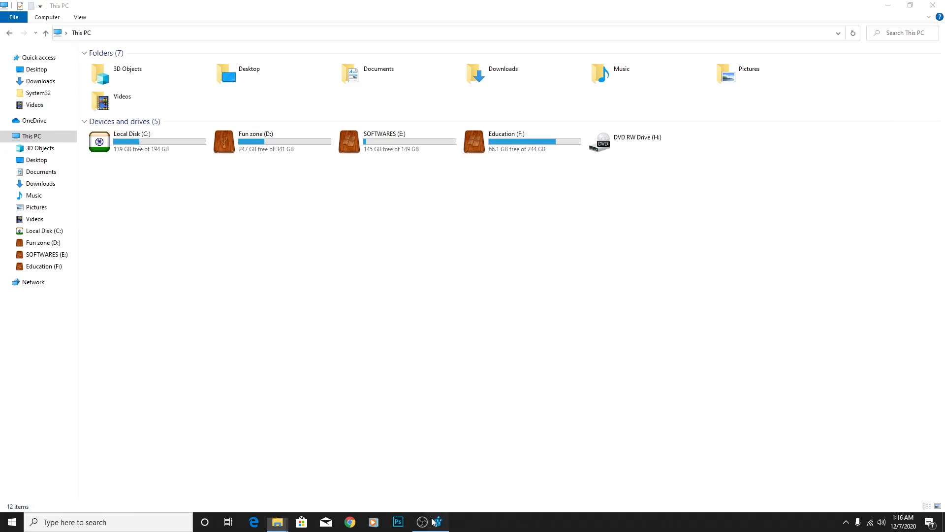
pyautogui.click(424, 520)
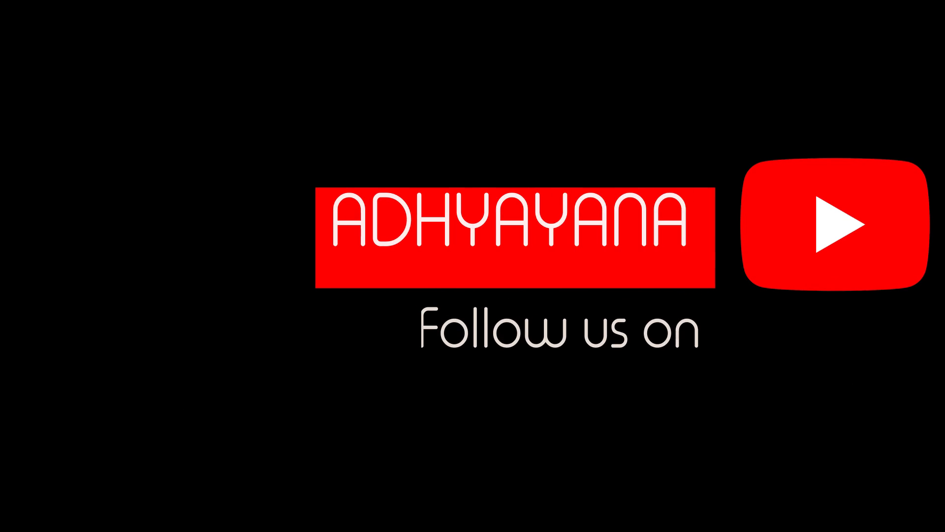